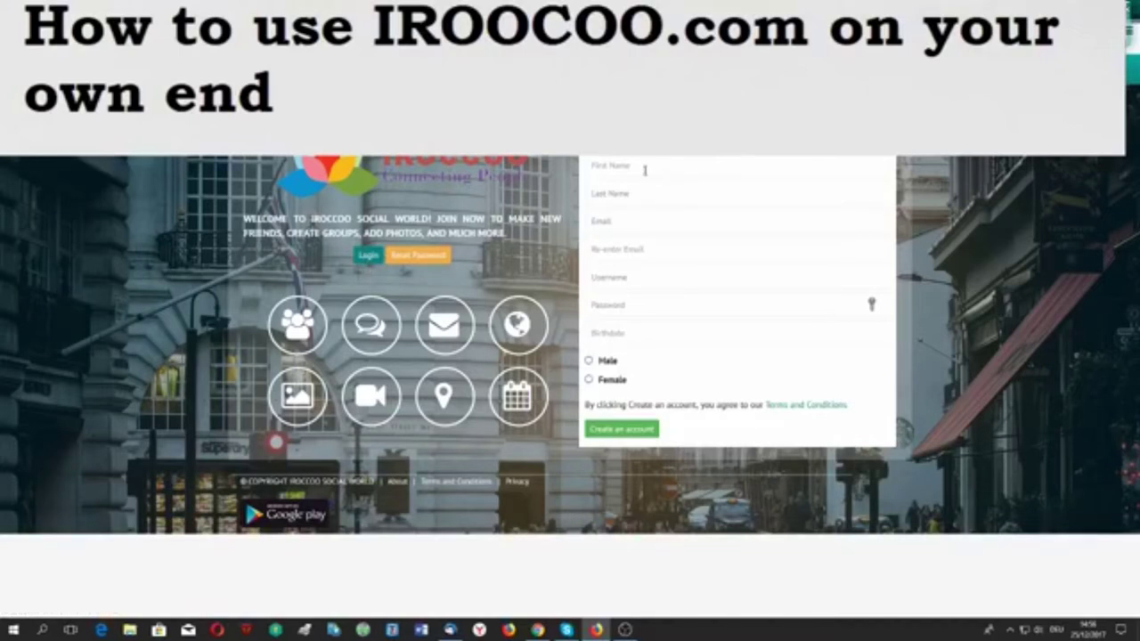
Enter the first and last name, the e-mail twice, a username and a password.
left_click(645, 170)
key("Tab")
key("ctrl+v")
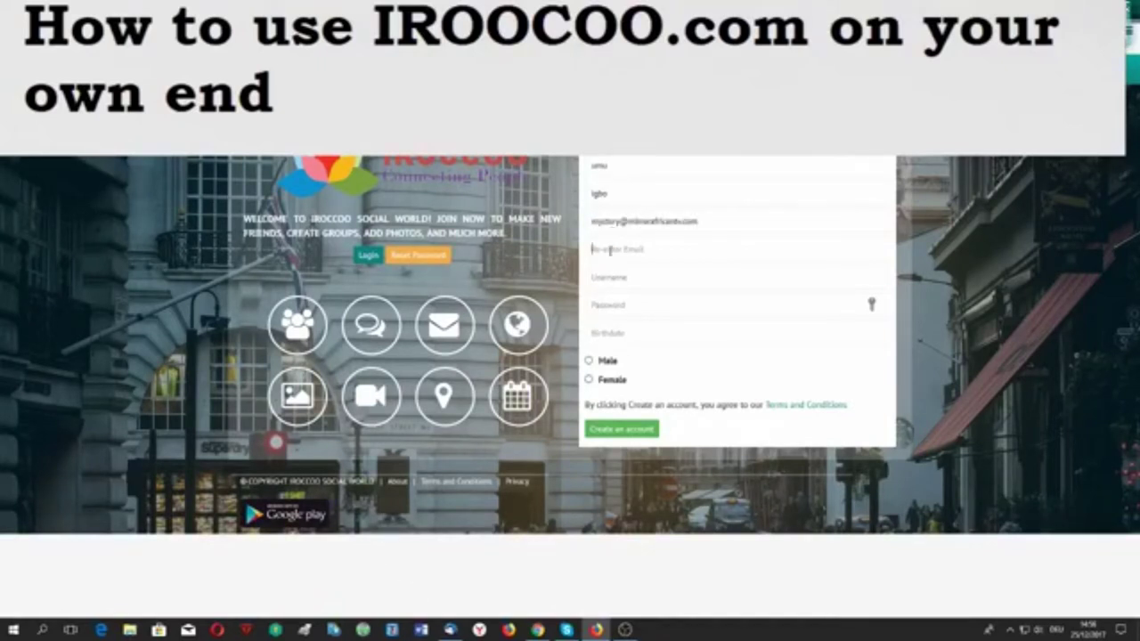
key("ctrl+v")
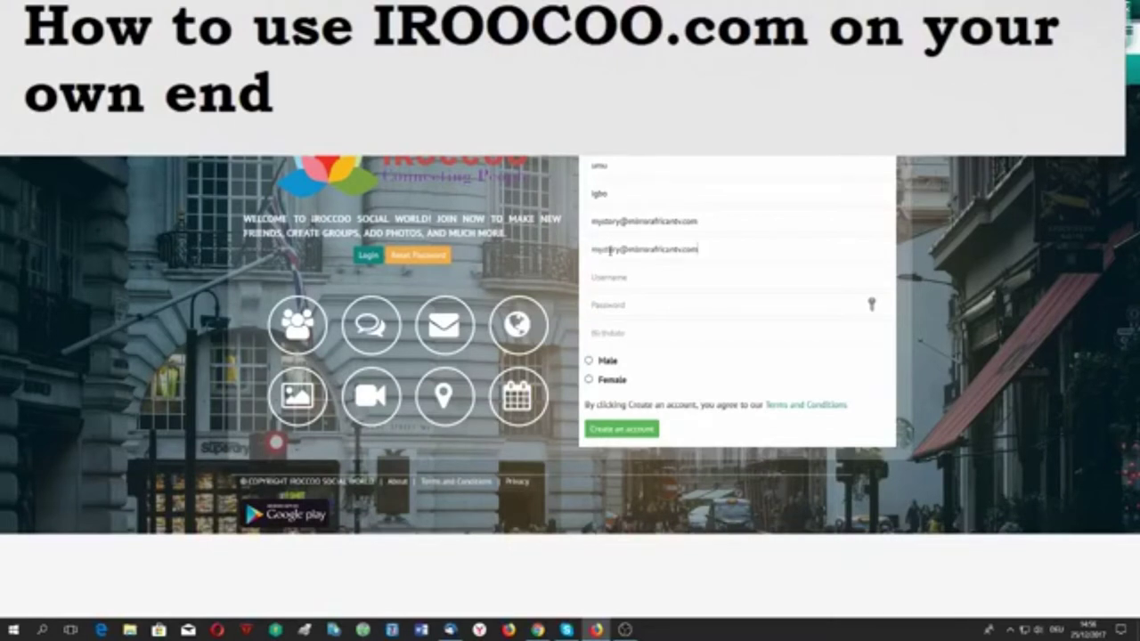
left_click(611, 277)
type("umuigbo")
left_click(662, 312)
type("1234")
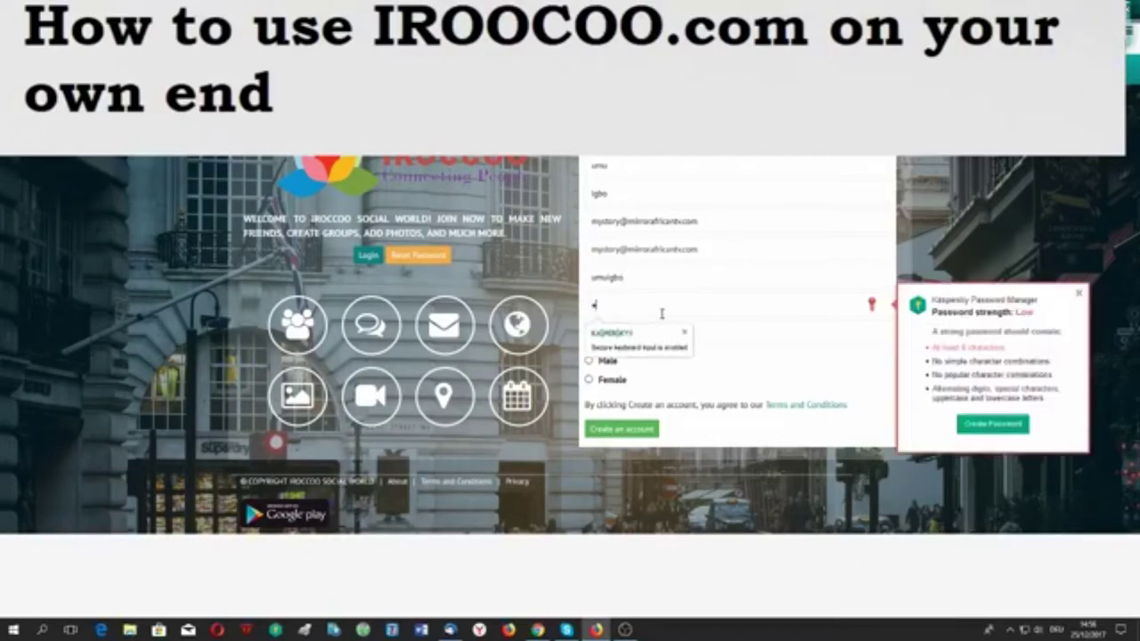
type("5678910")
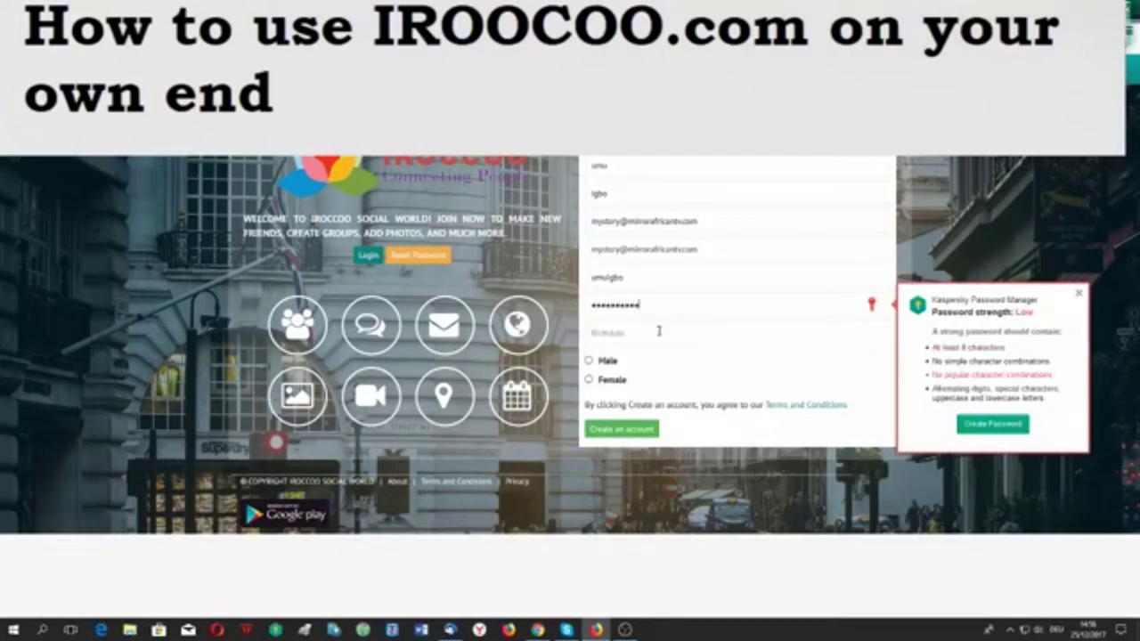
Set the birthdate to 01/01/2001, choose Male, and create the account.
left_click(659, 331)
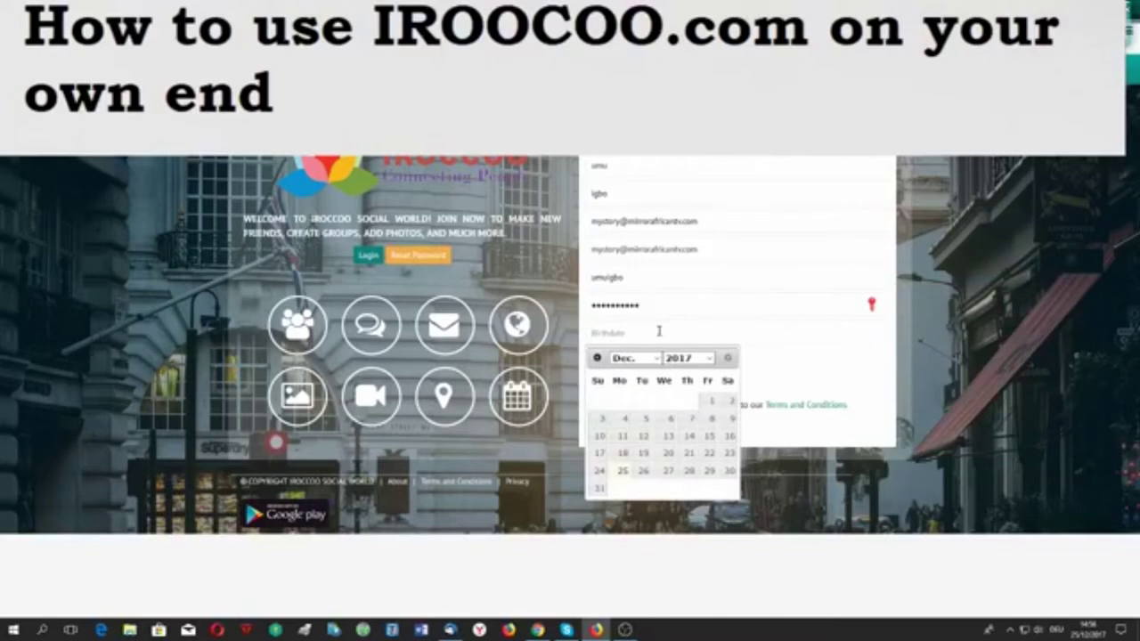
left_click(632, 357)
key("Home")
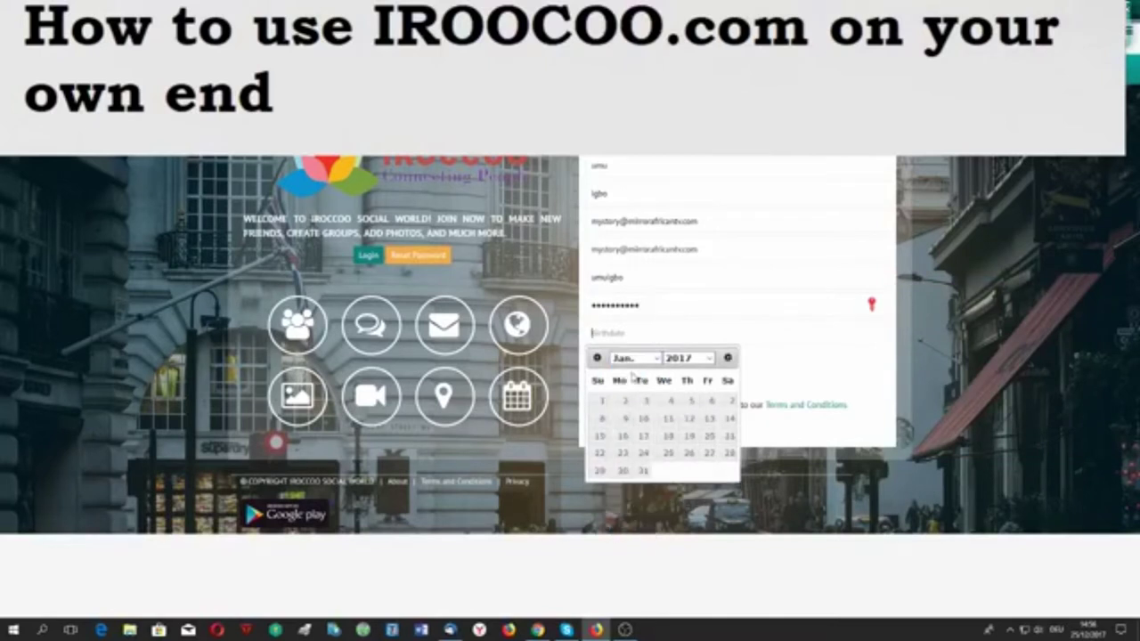
left_click(710, 357)
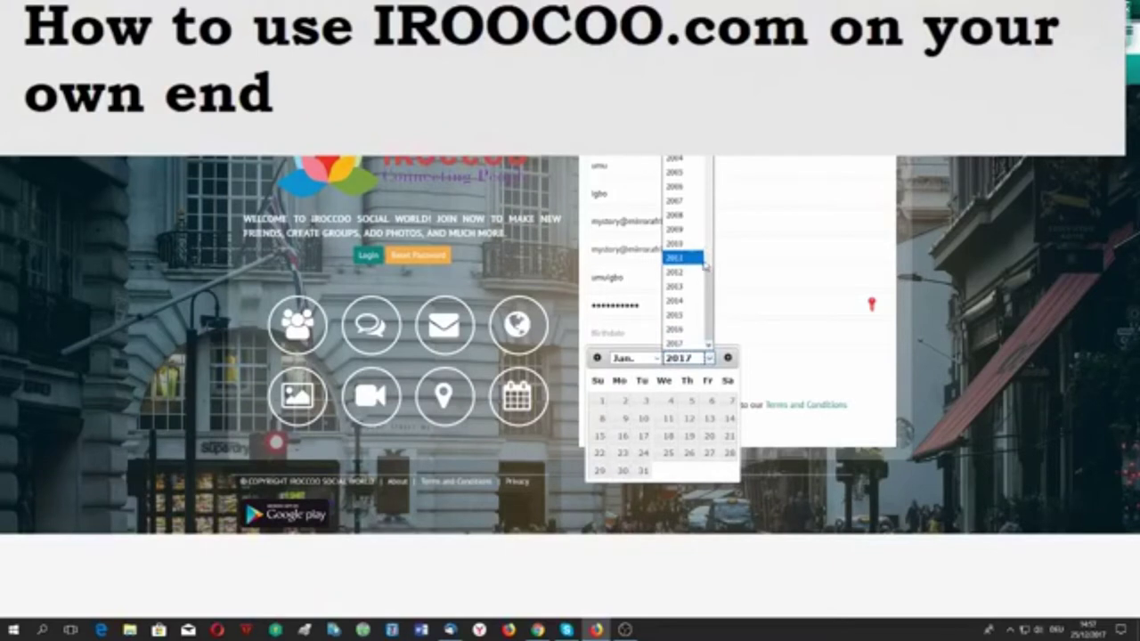
left_click(674, 115)
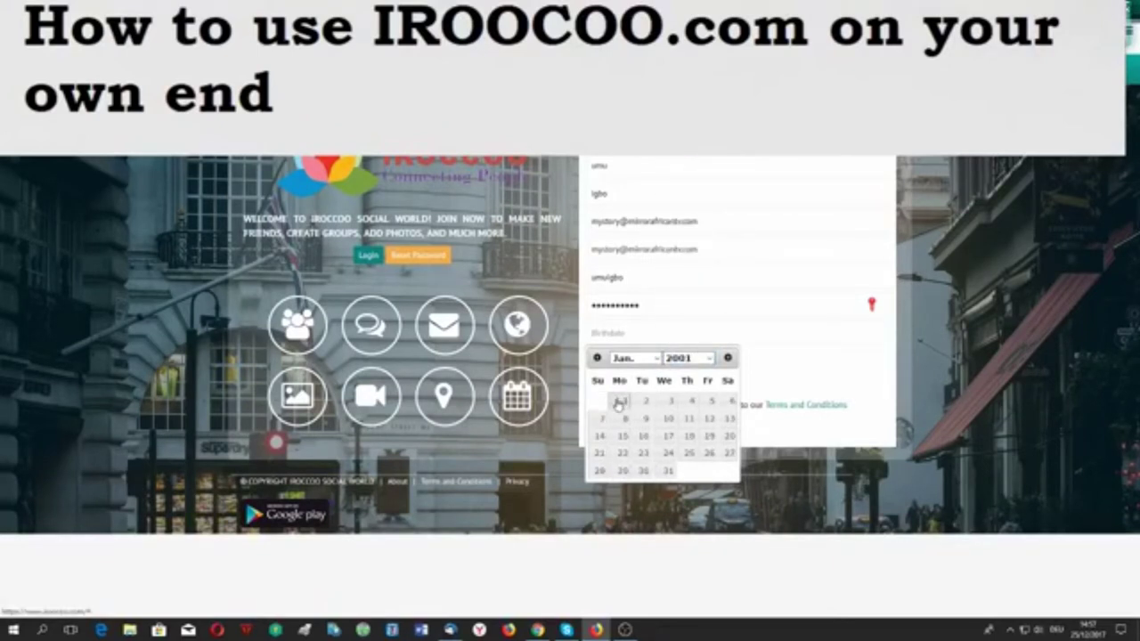
left_click(619, 403)
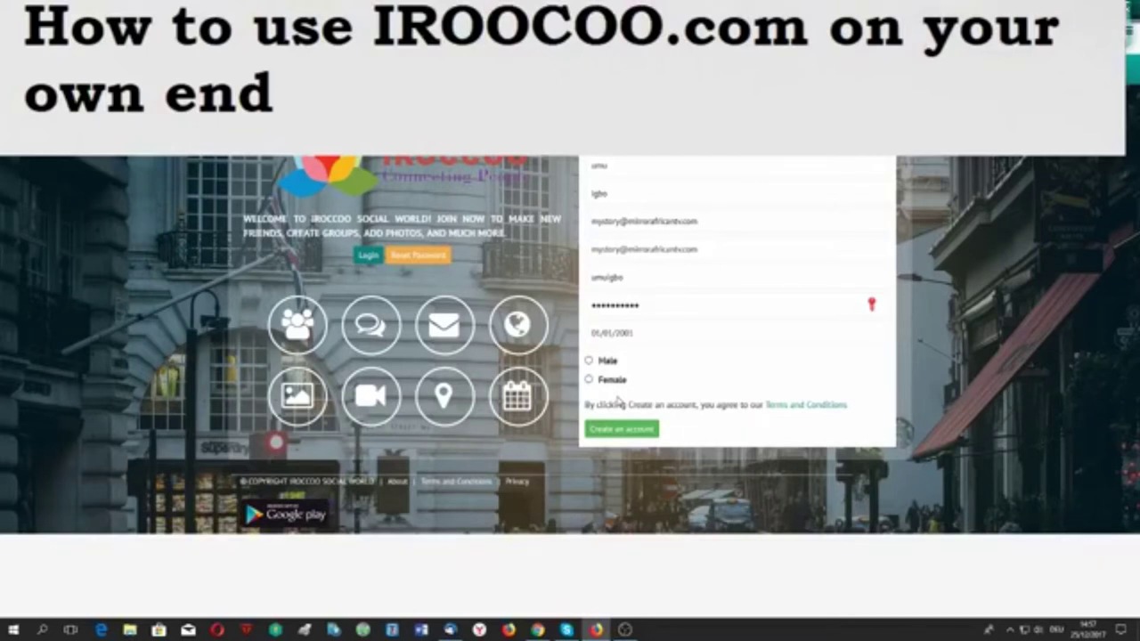
left_click(588, 361)
left_click(607, 429)
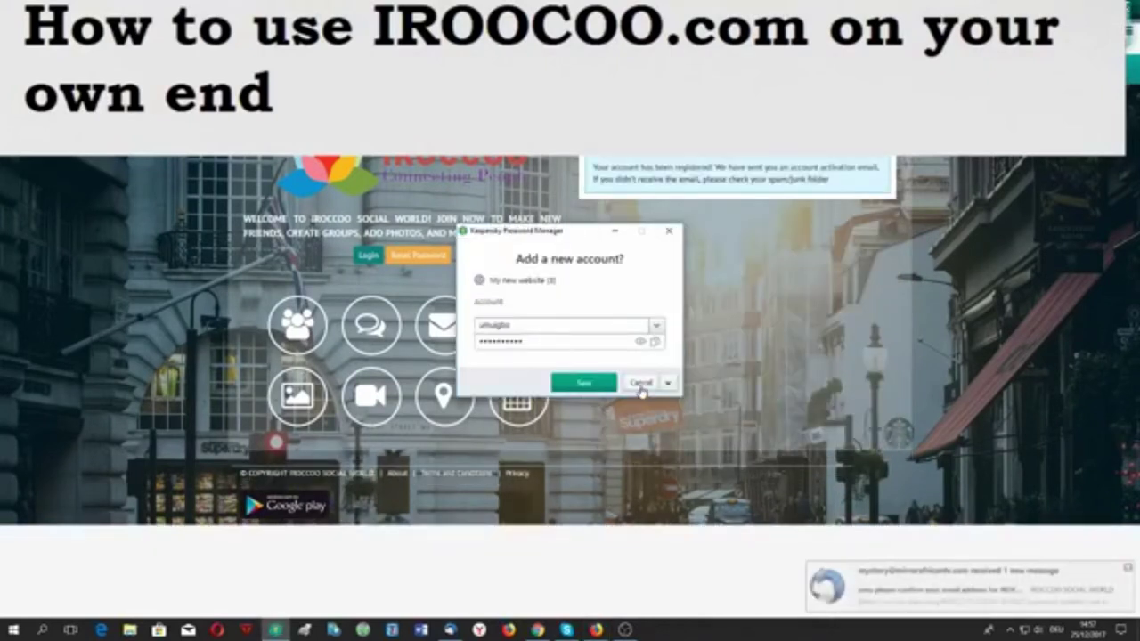
left_click(640, 384)
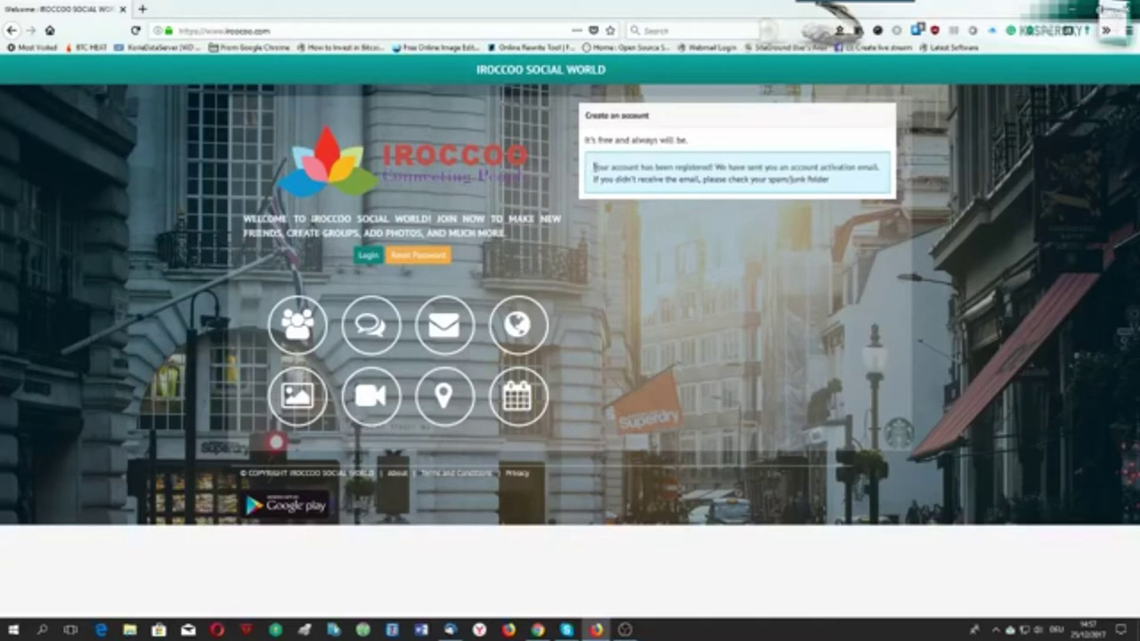
left_click_drag(593, 169, 884, 167)
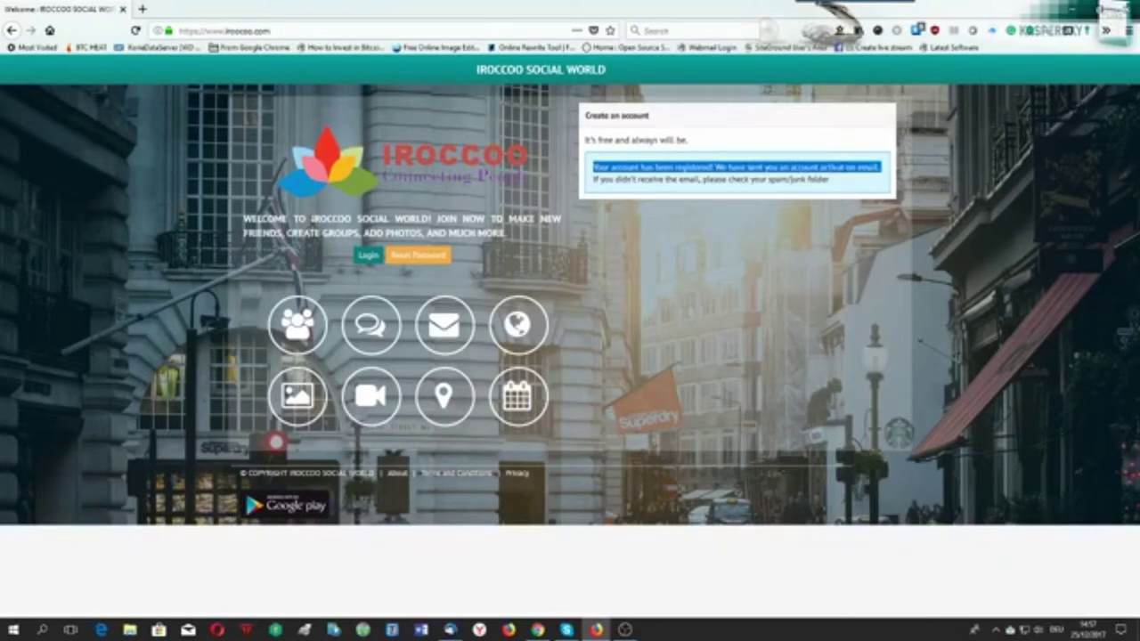
left_click(862, 185)
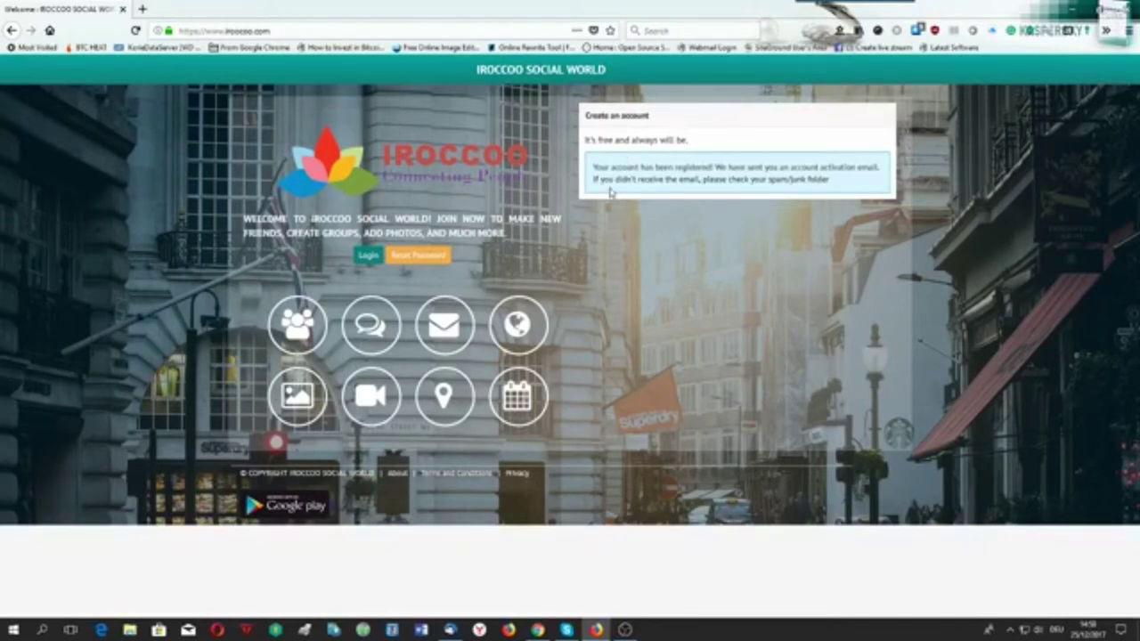
On the login page, clear the autofilled administrator login name and password.
left_click(369, 258)
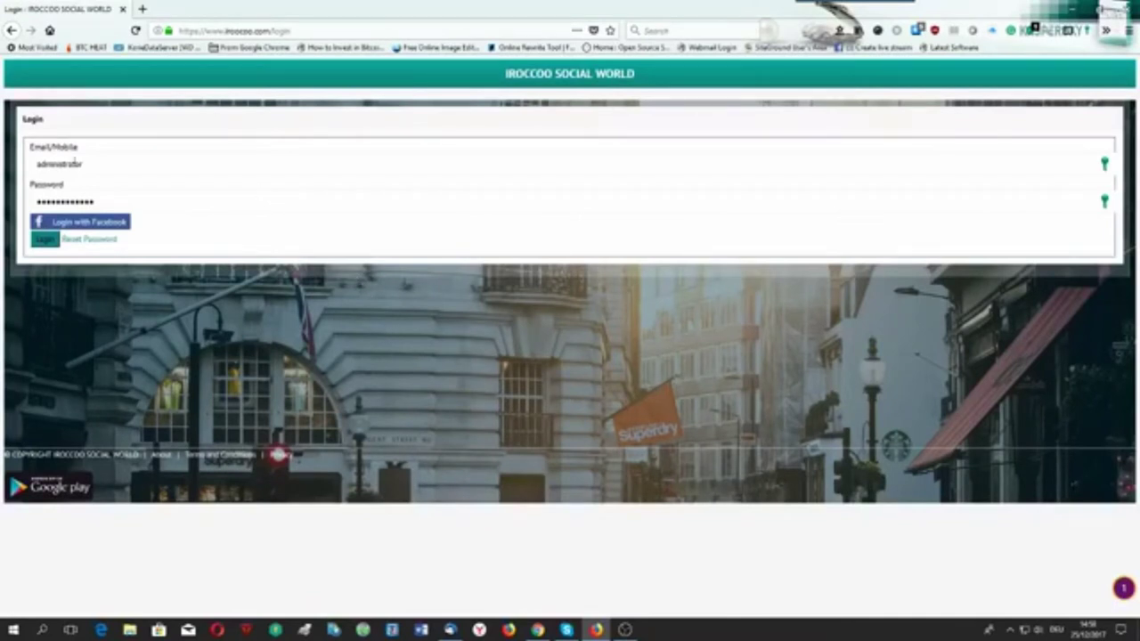
left_click_drag(102, 163, 26, 157)
key("BackSpace")
left_click_drag(99, 199, 11, 204)
key("BackSpace")
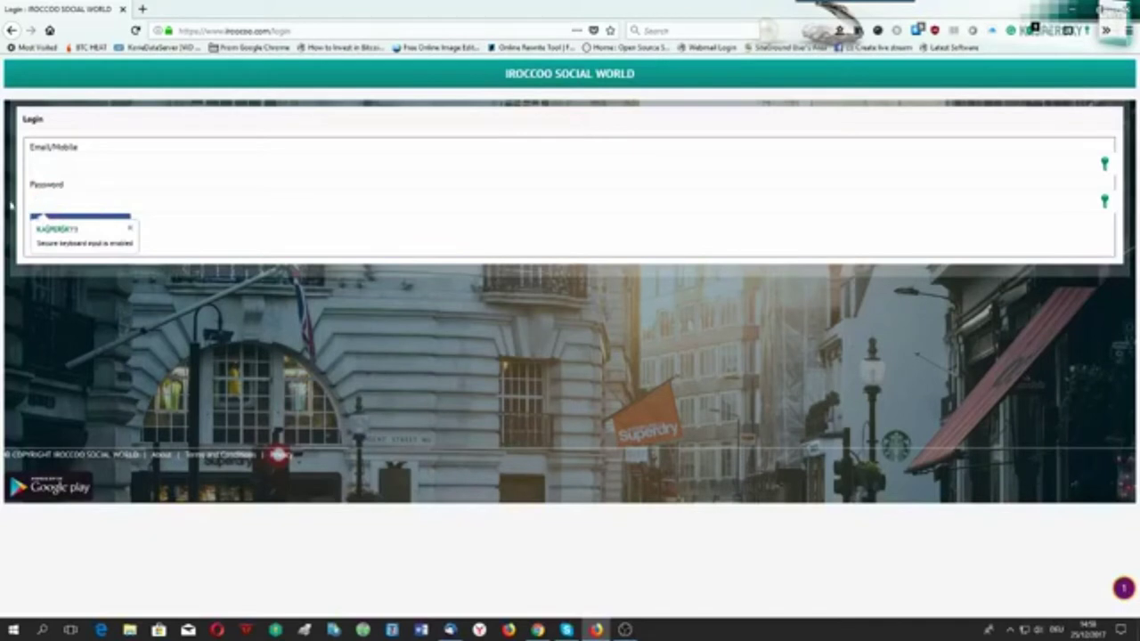
Enter the new account's e-mail and attempt to log in.
left_click(69, 166)
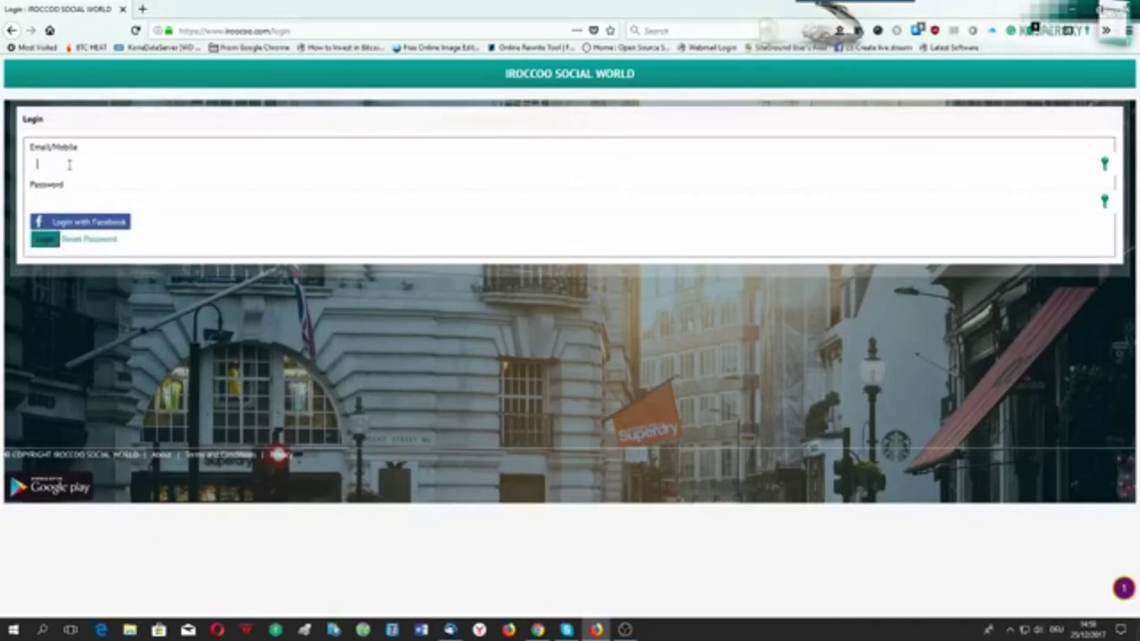
type("sms")
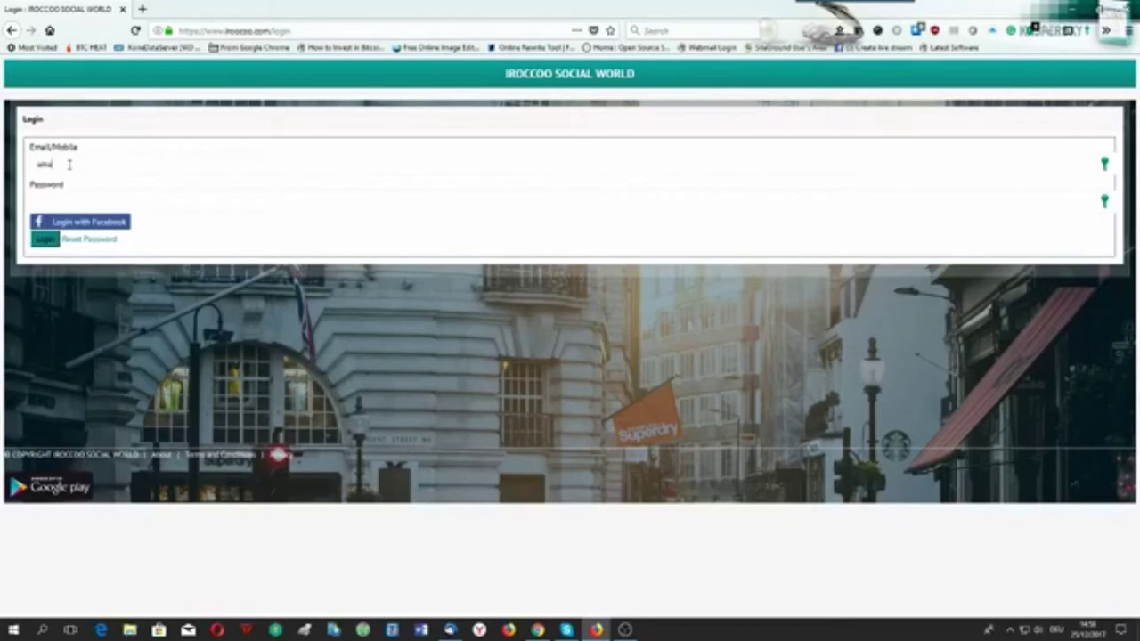
key("BackSpace")
left_click(70, 164)
key("ctrl+v")
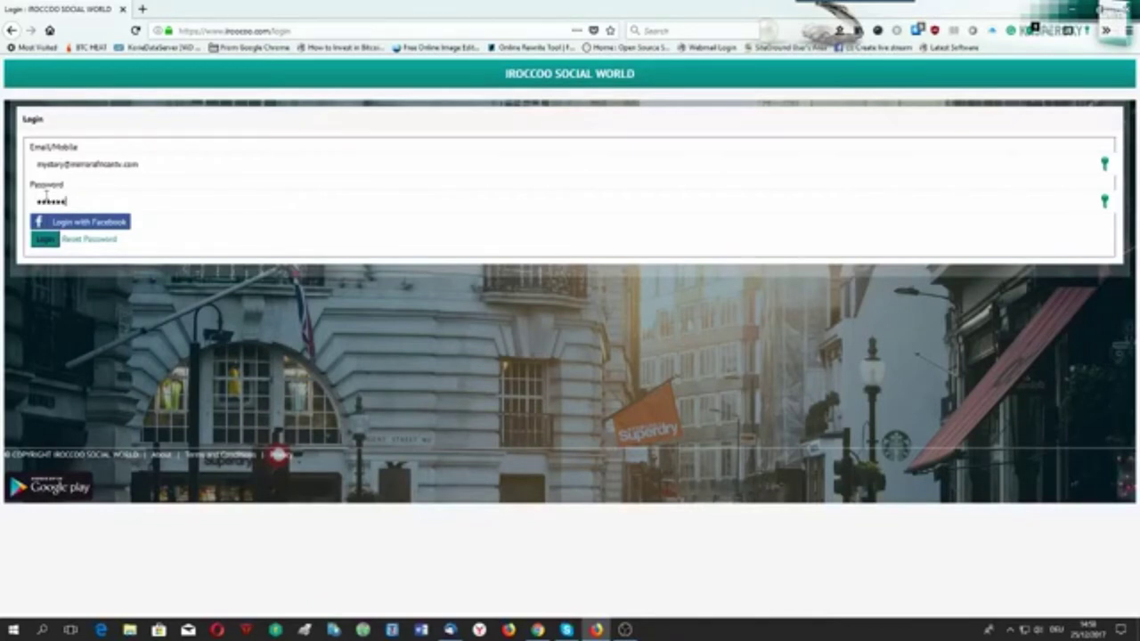
left_click(44, 238)
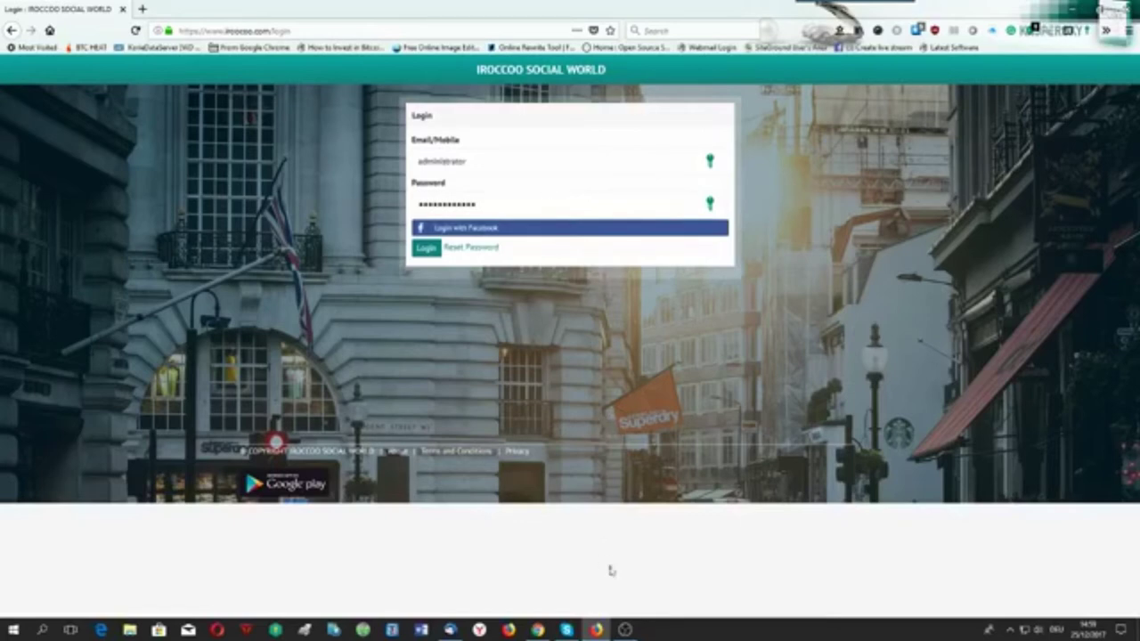
In Thunderbird, open IROCCOO's confirmation message and follow its activation link.
left_click(450, 630)
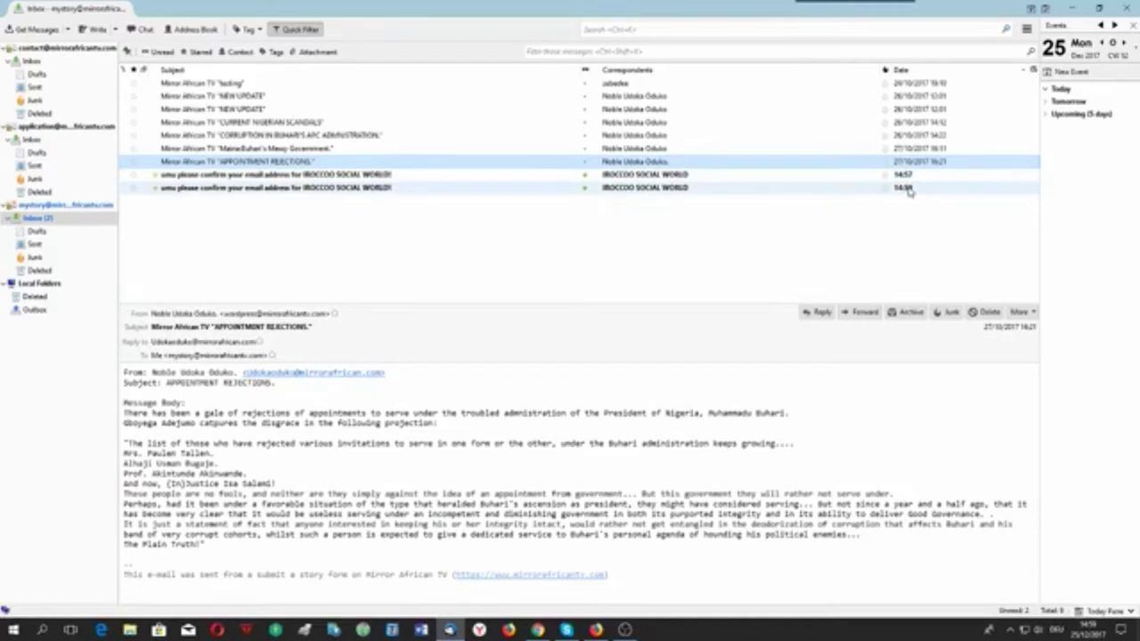
left_click(379, 175)
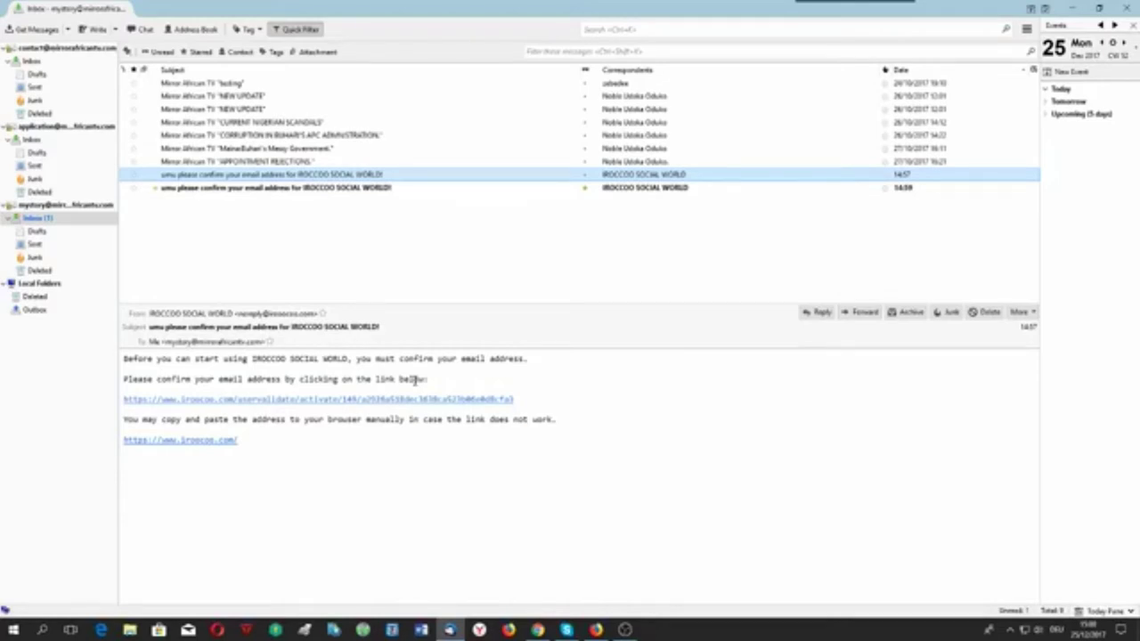
left_click(462, 405)
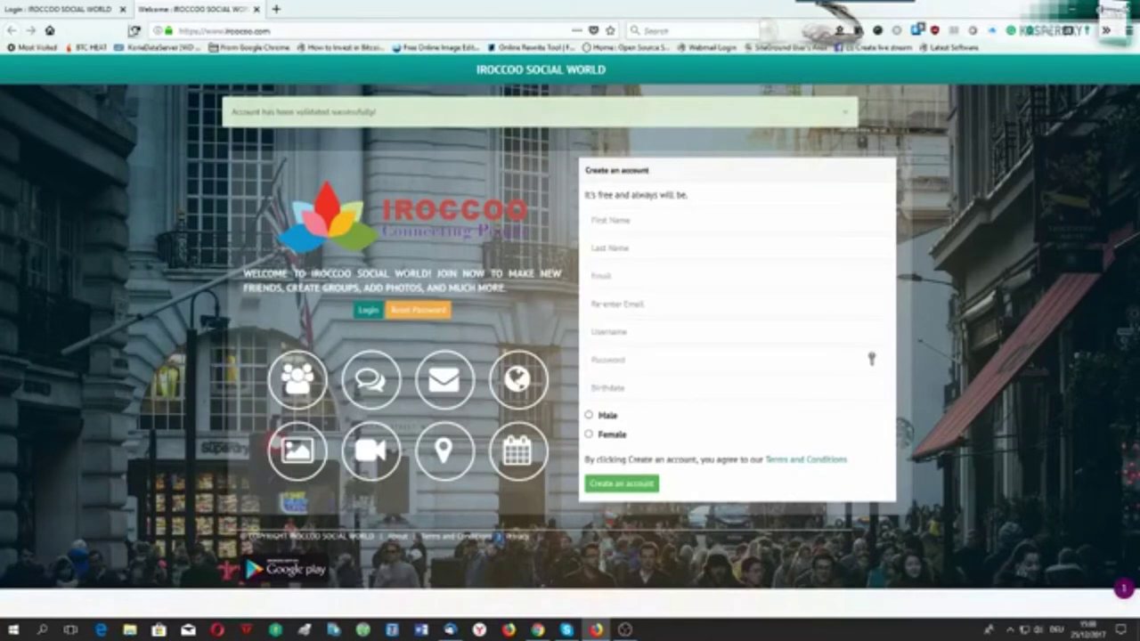
Close the old login tab and clear the autofilled credentials on the login page.
left_click(126, 9)
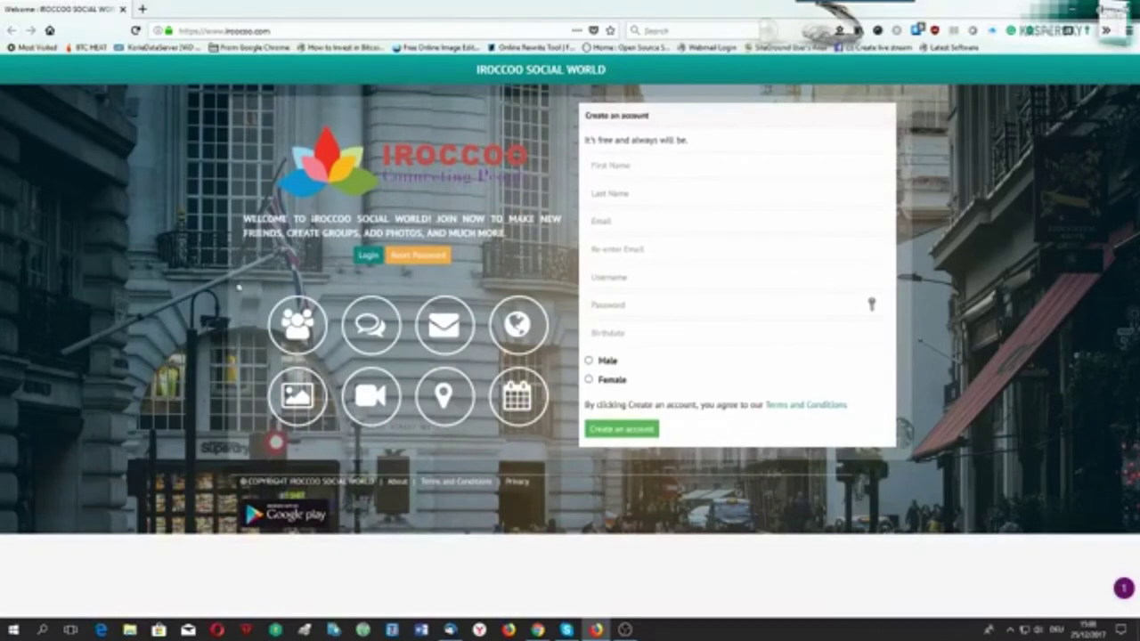
left_click(367, 256)
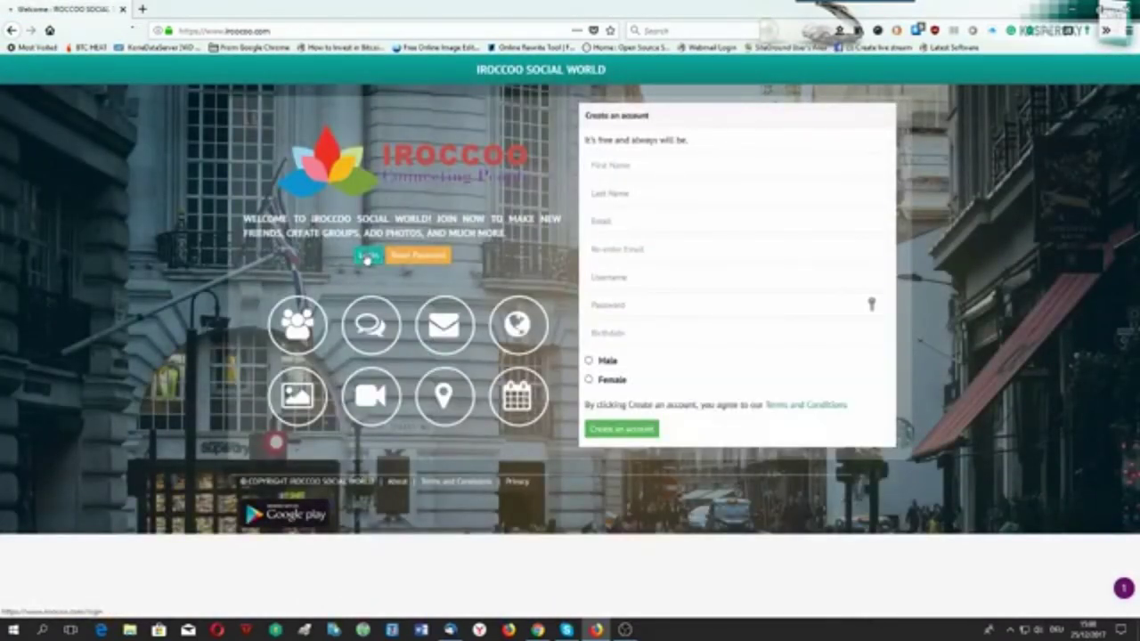
left_click(366, 254)
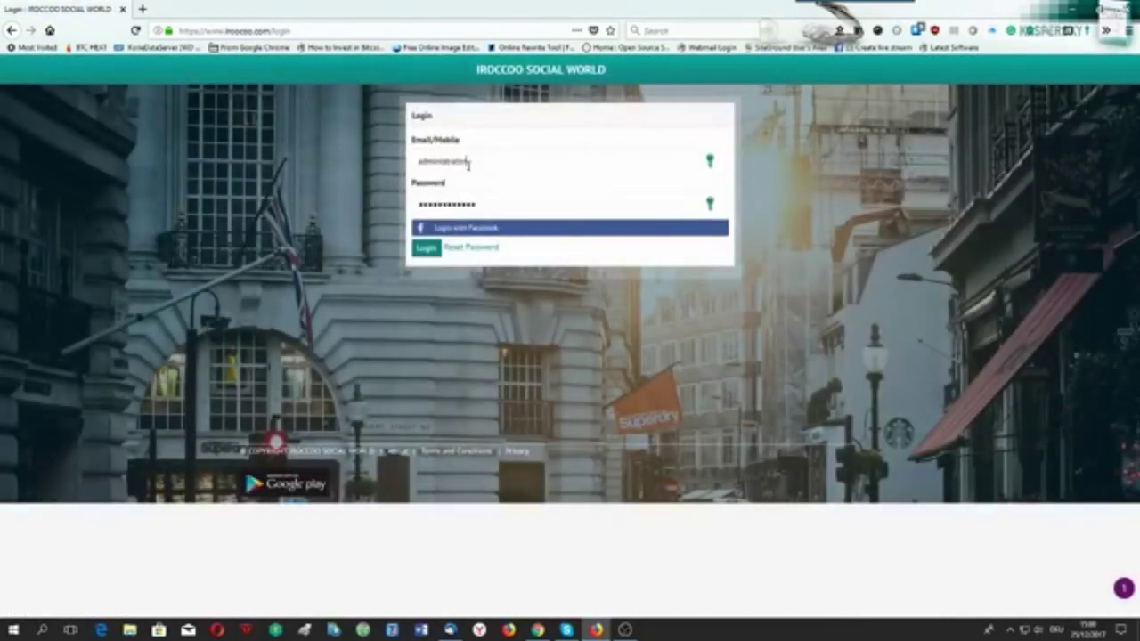
left_click_drag(464, 165, 387, 165)
key("BackSpace")
double_click(496, 200)
key("BackSpace")
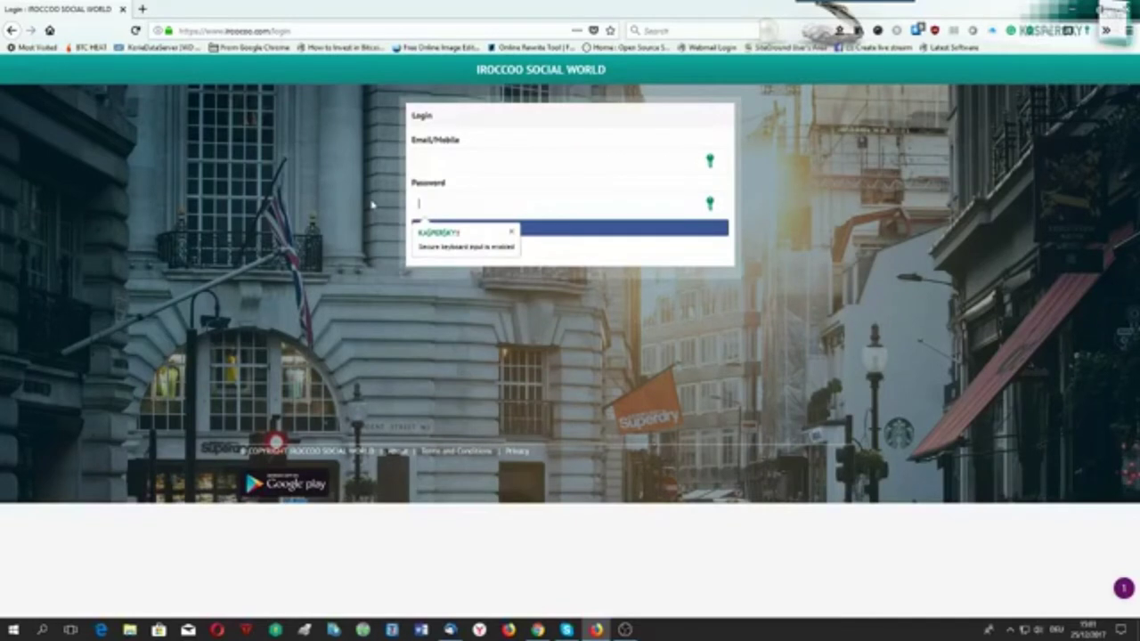
Enter the new account's e-mail and password and sign in.
left_click(447, 157)
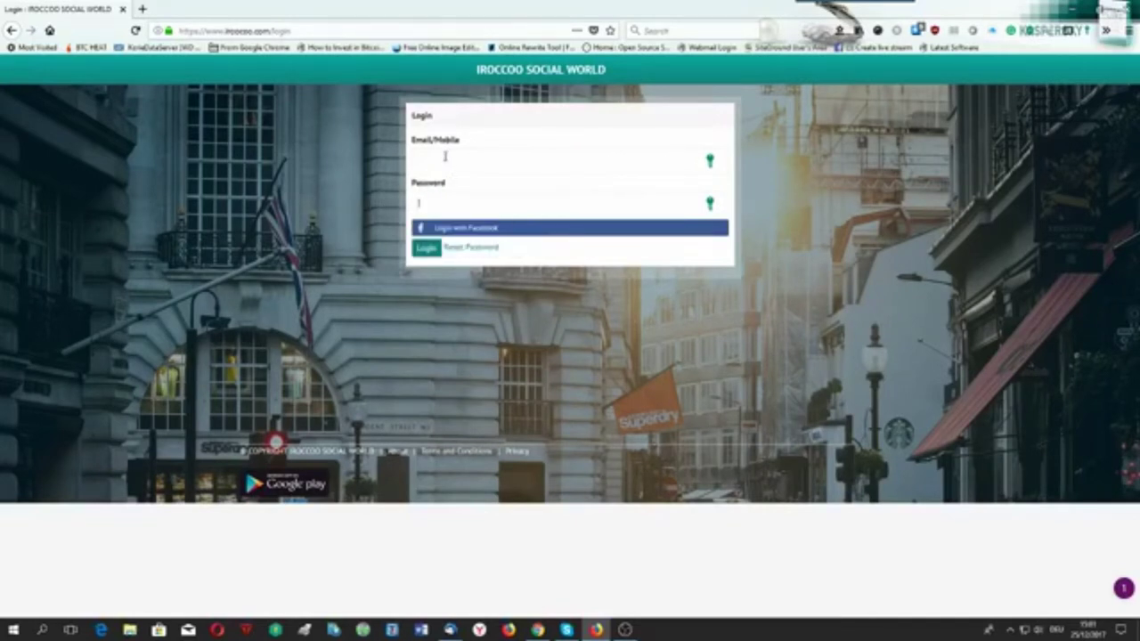
key("ctrl+v")
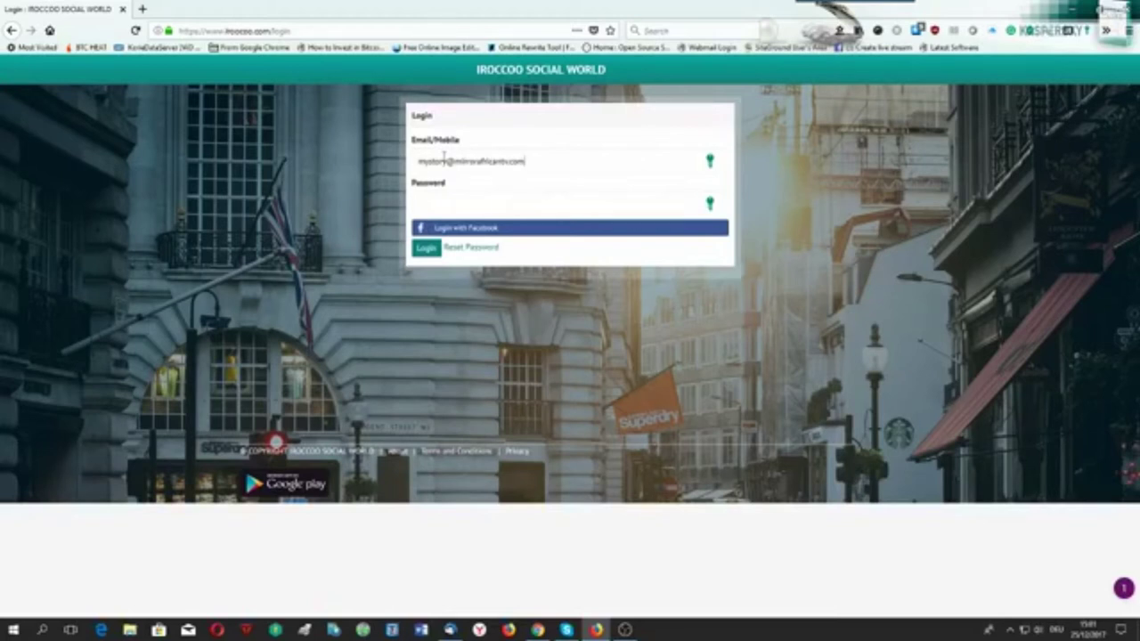
left_click(431, 202)
type("pas")
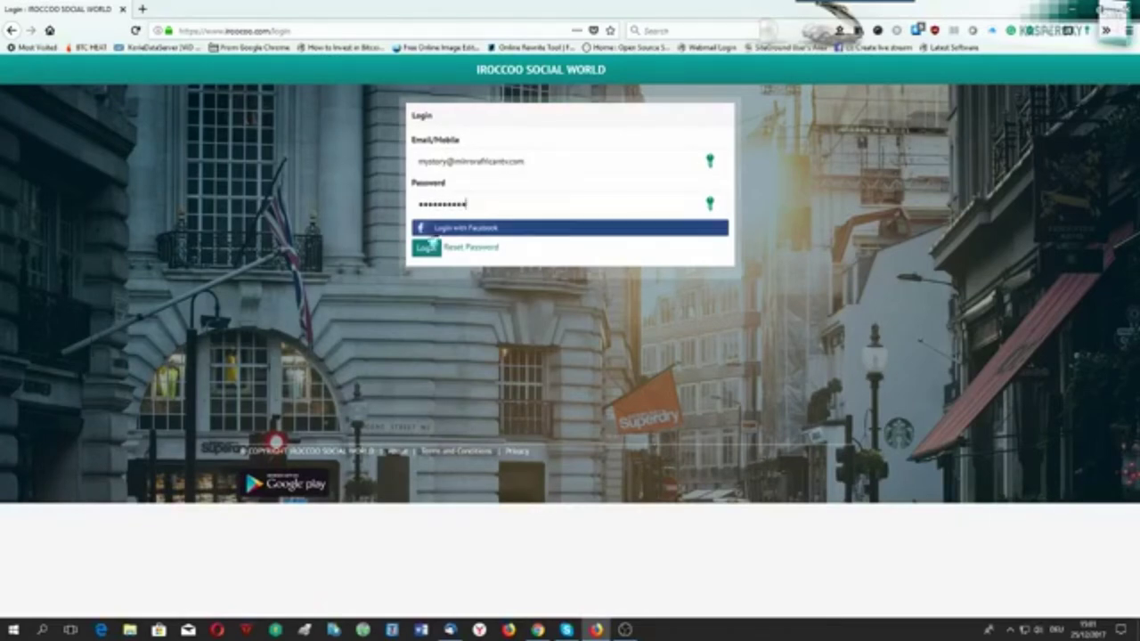
left_click(426, 248)
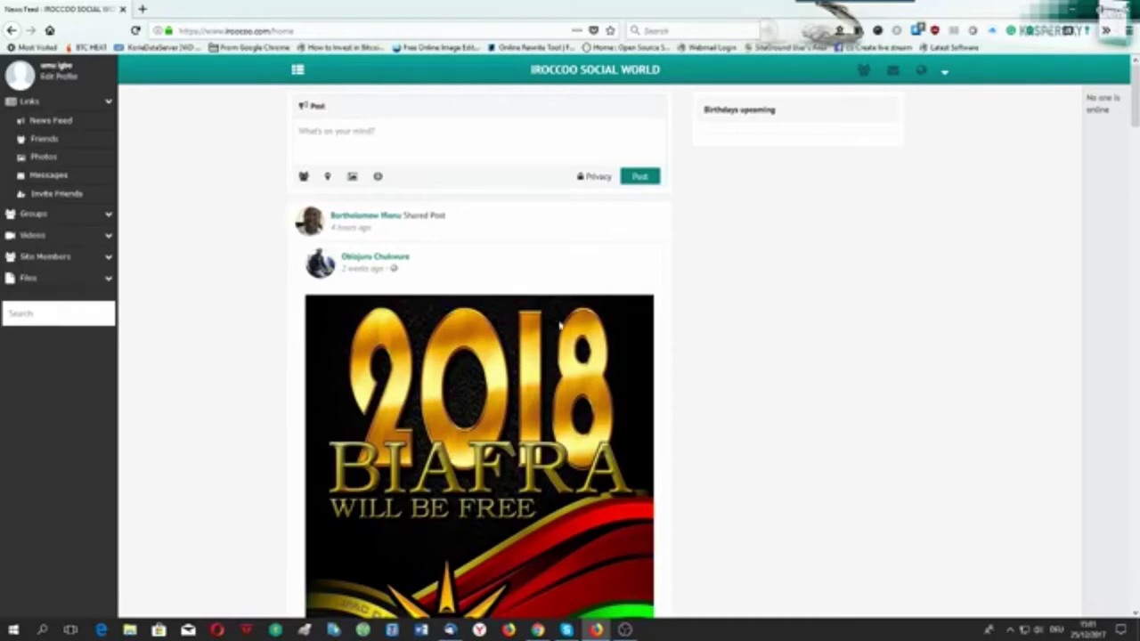
scroll(559, 326, "down", 12)
scroll(559, 326, "down", 10)
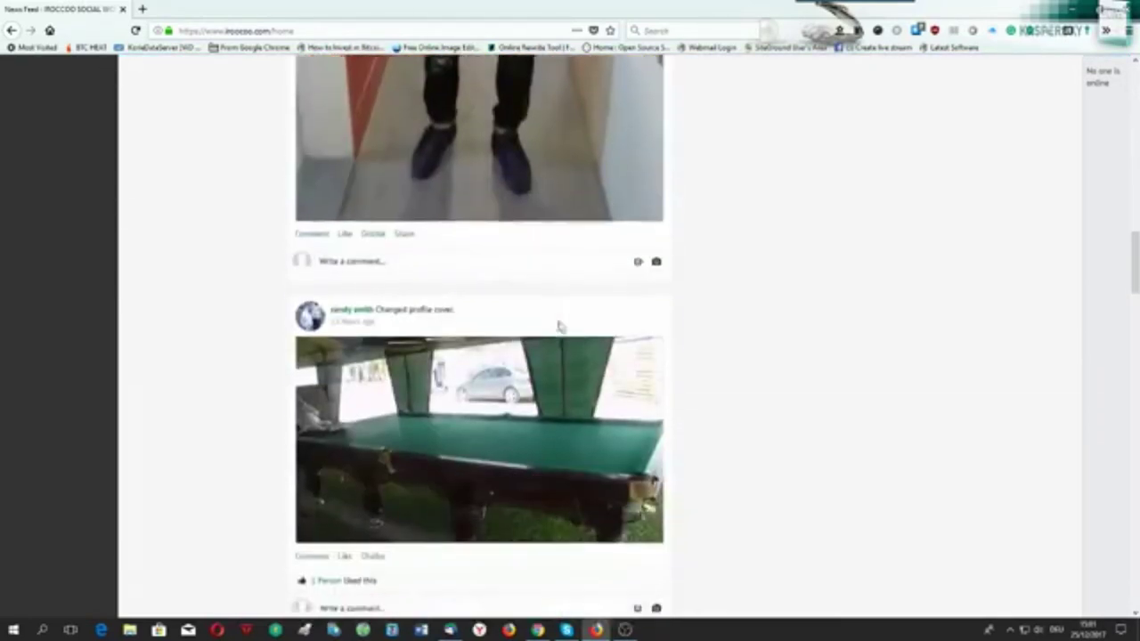
scroll(559, 326, "down", 10)
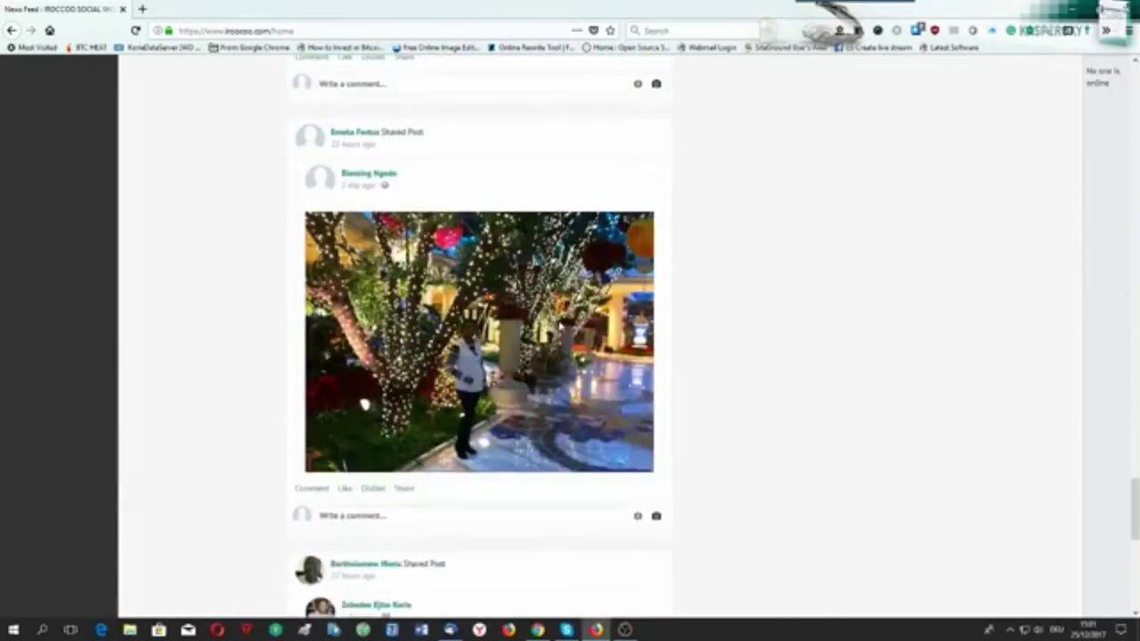
scroll(524, 244, "up", 20)
scroll(524, 244, "up", 5)
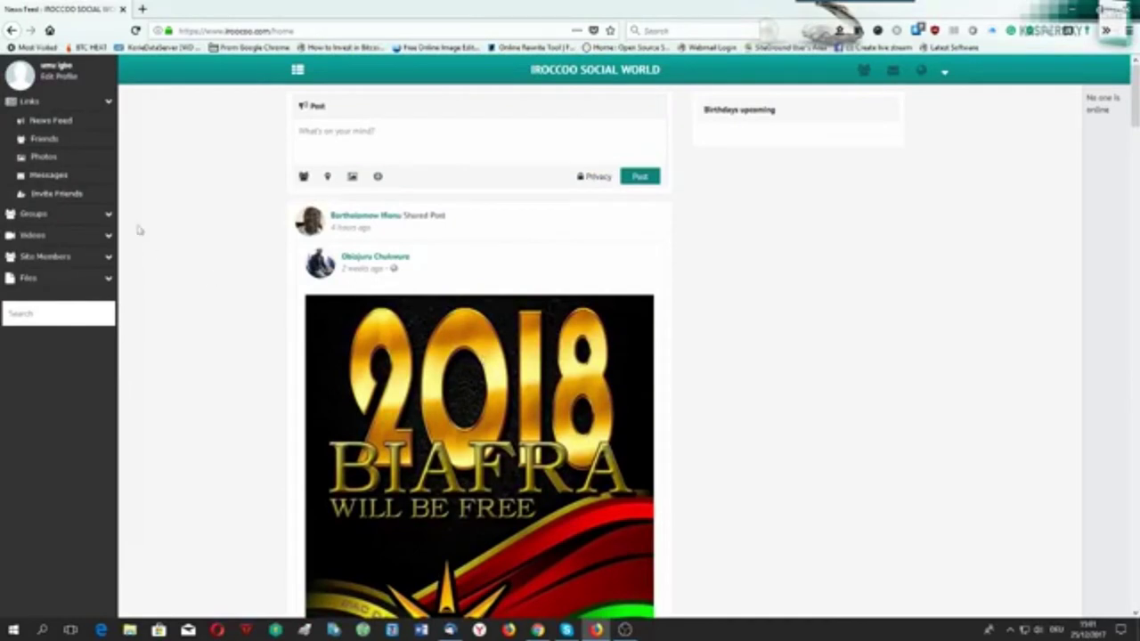
left_click(55, 79)
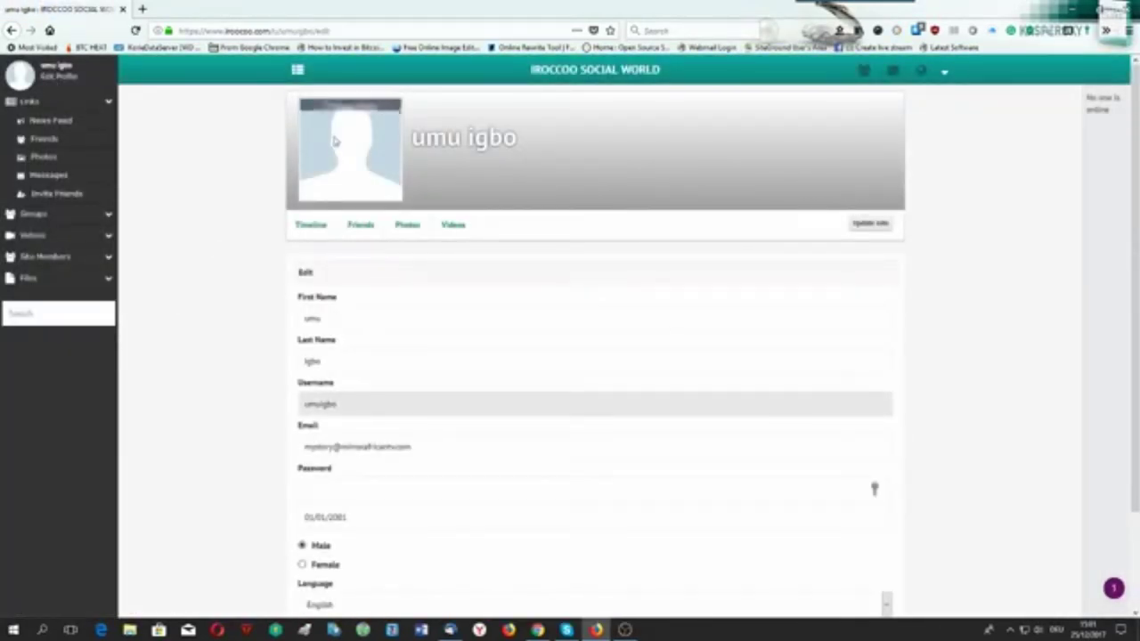
Upload the red, black and green logo image as the profile photo.
left_click(348, 112)
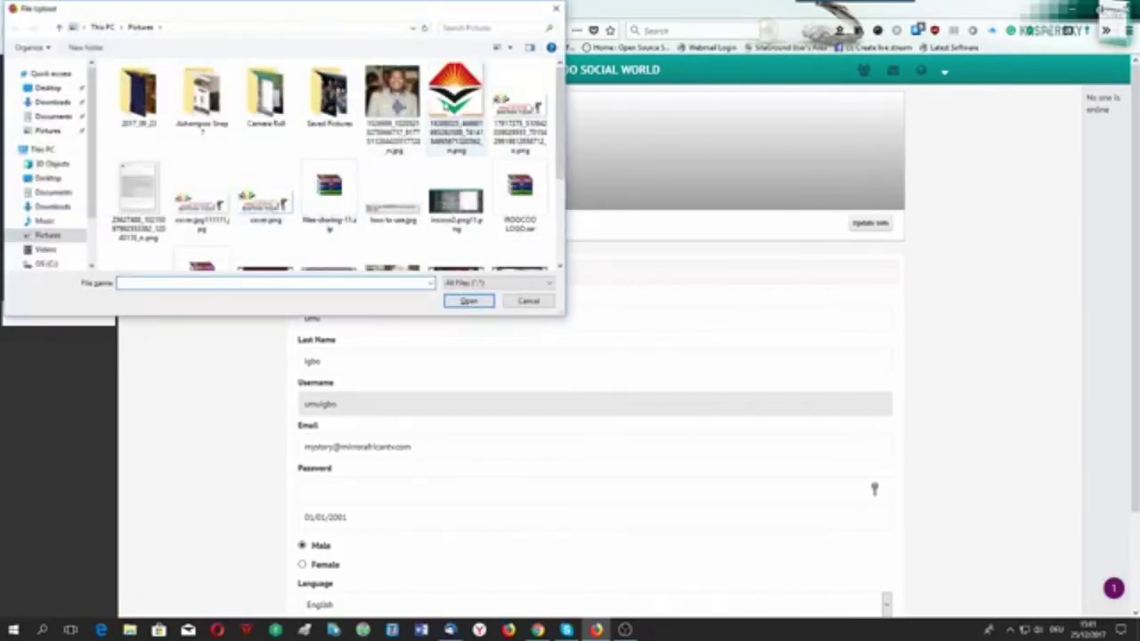
left_click(455, 98)
left_click(469, 301)
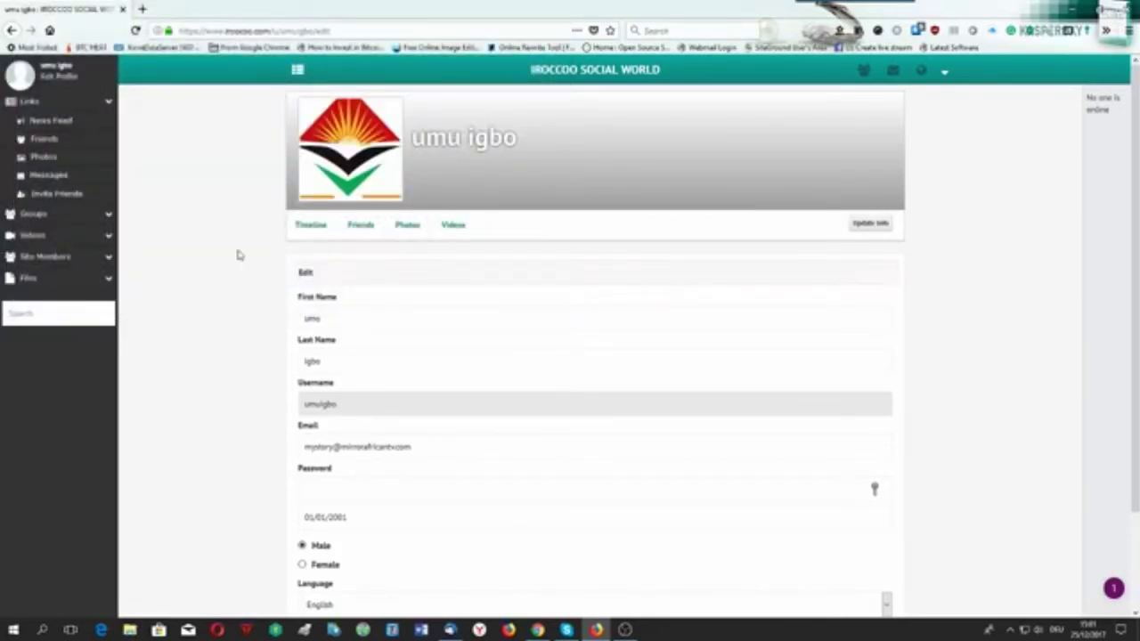
mouse_move(814, 194)
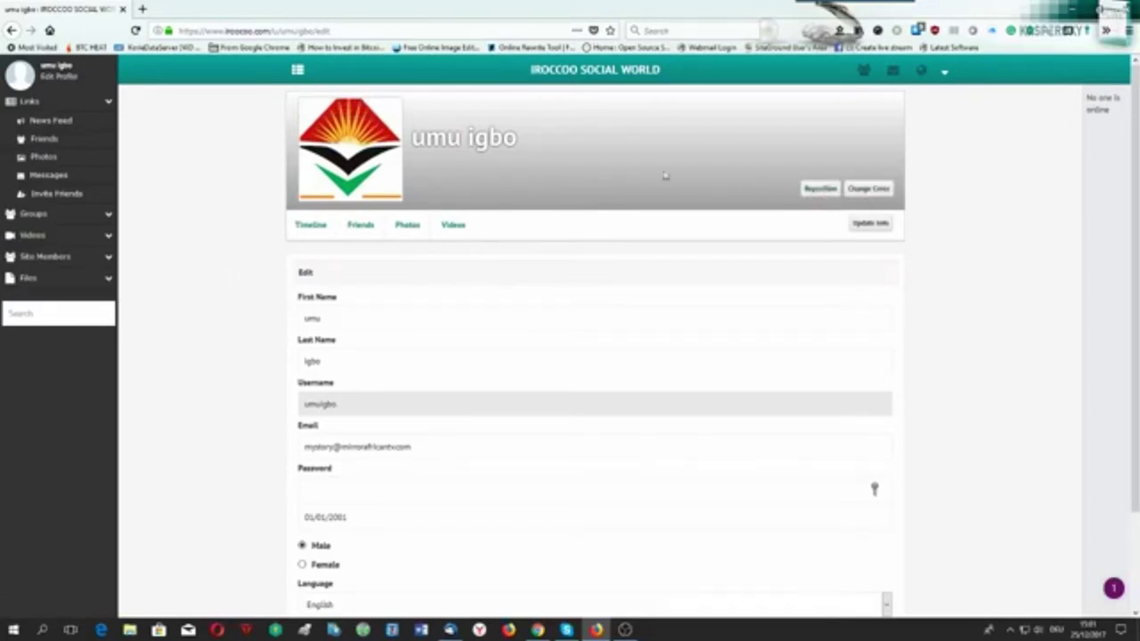
Upload cover.jpg as the cover and shift it upward so its text shows.
left_click(865, 189)
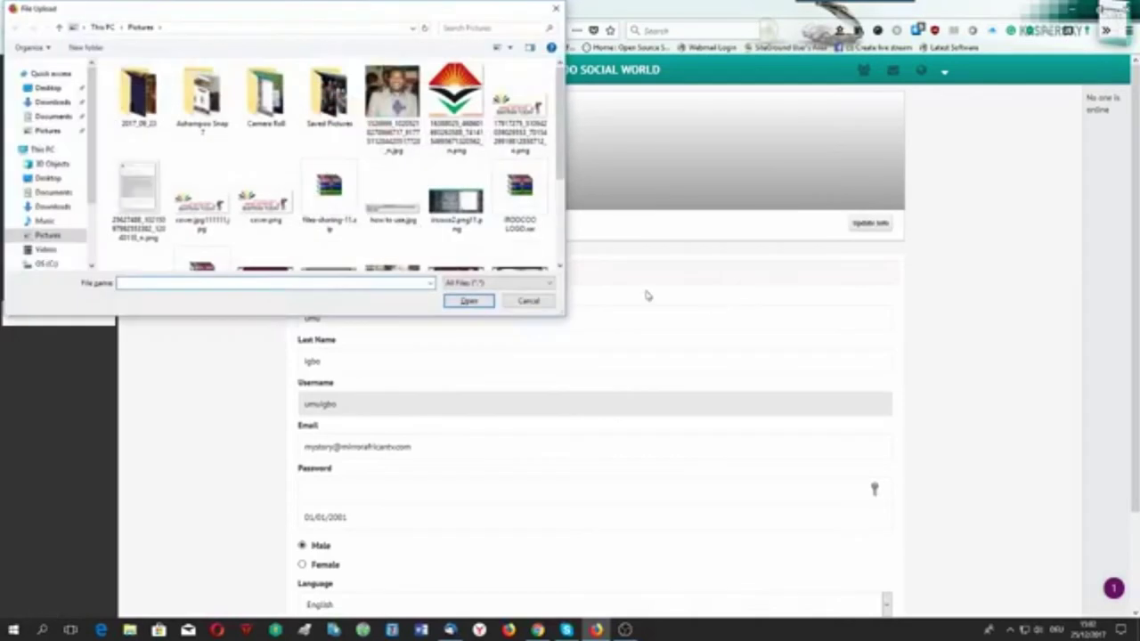
left_click(198, 205)
left_click(452, 303)
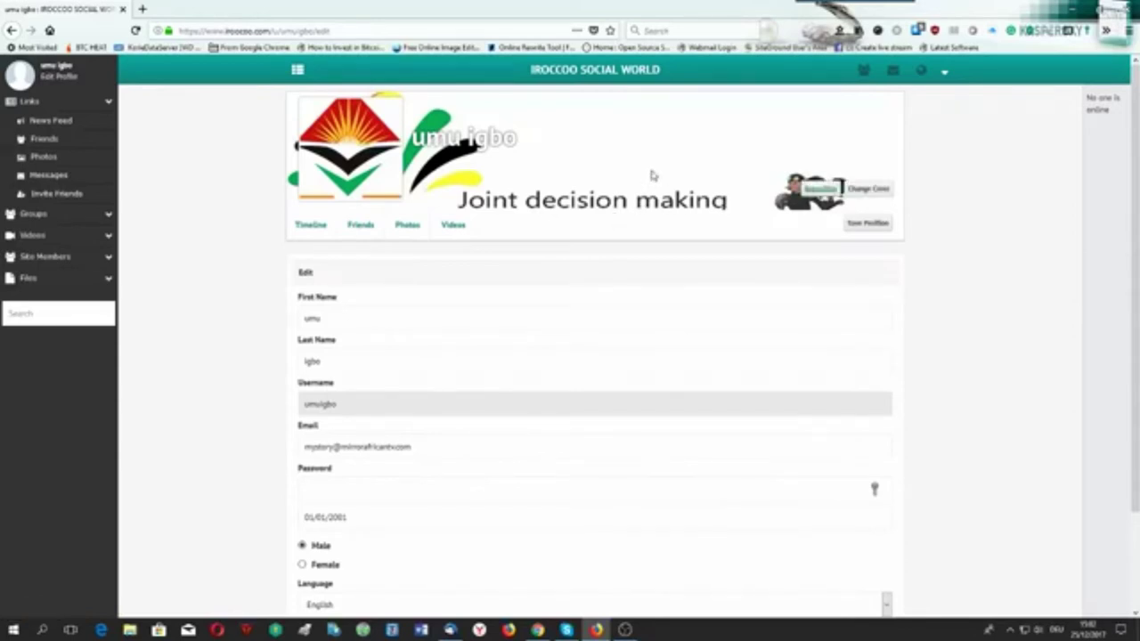
left_click_drag(698, 182, 692, 116)
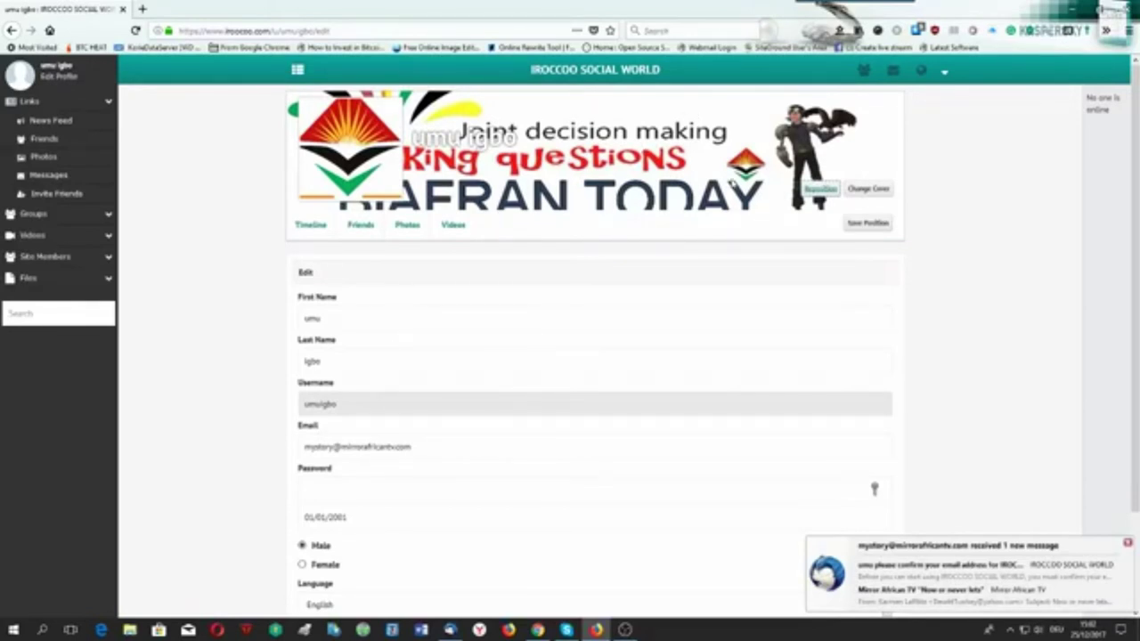
left_click(863, 225)
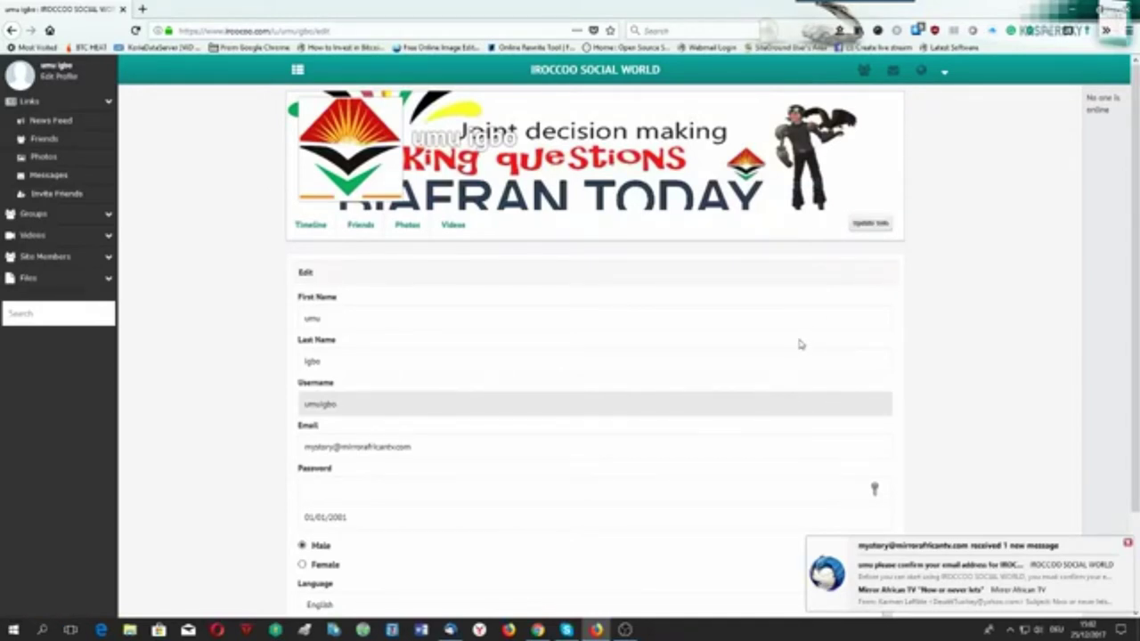
Save the profile changes and dismiss the password manager prompt.
scroll(176, 415, "down", 3)
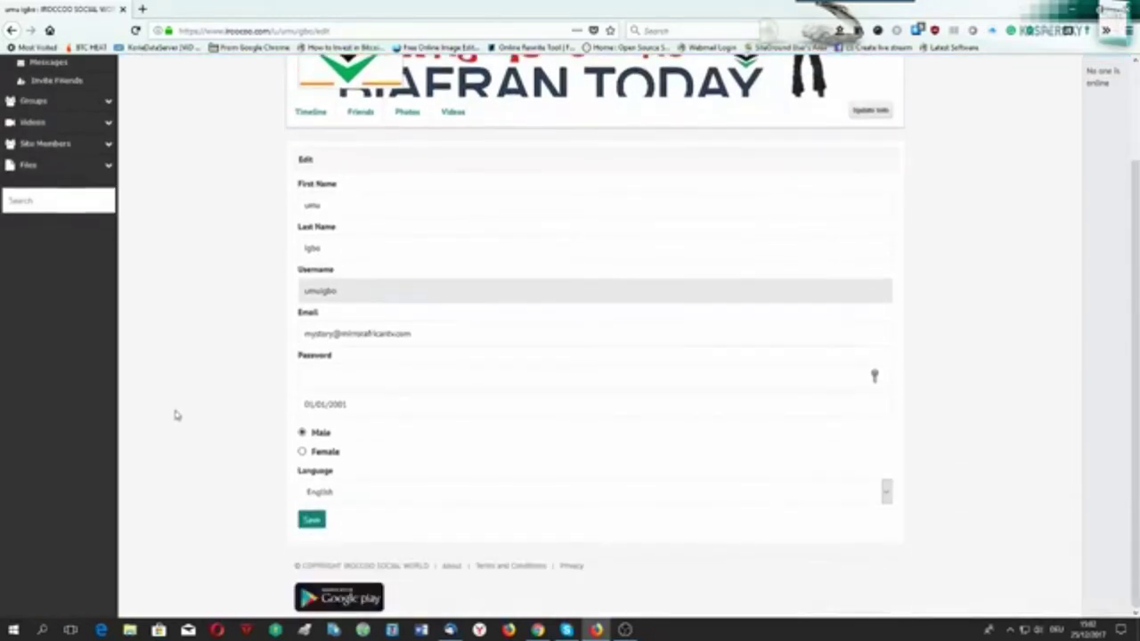
left_click(312, 524)
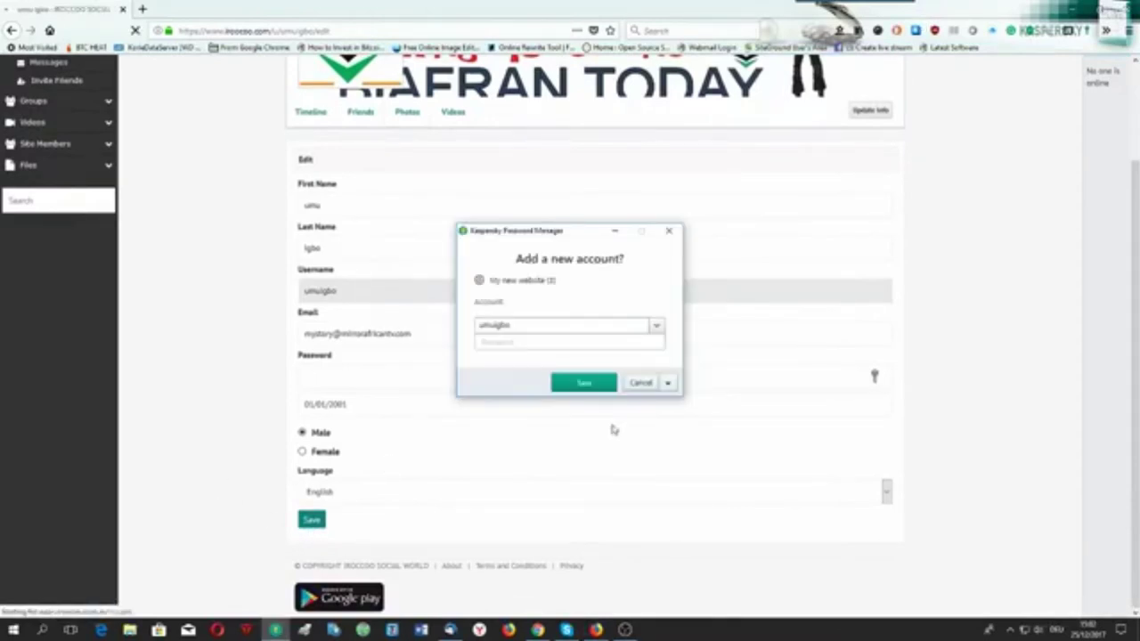
left_click(641, 382)
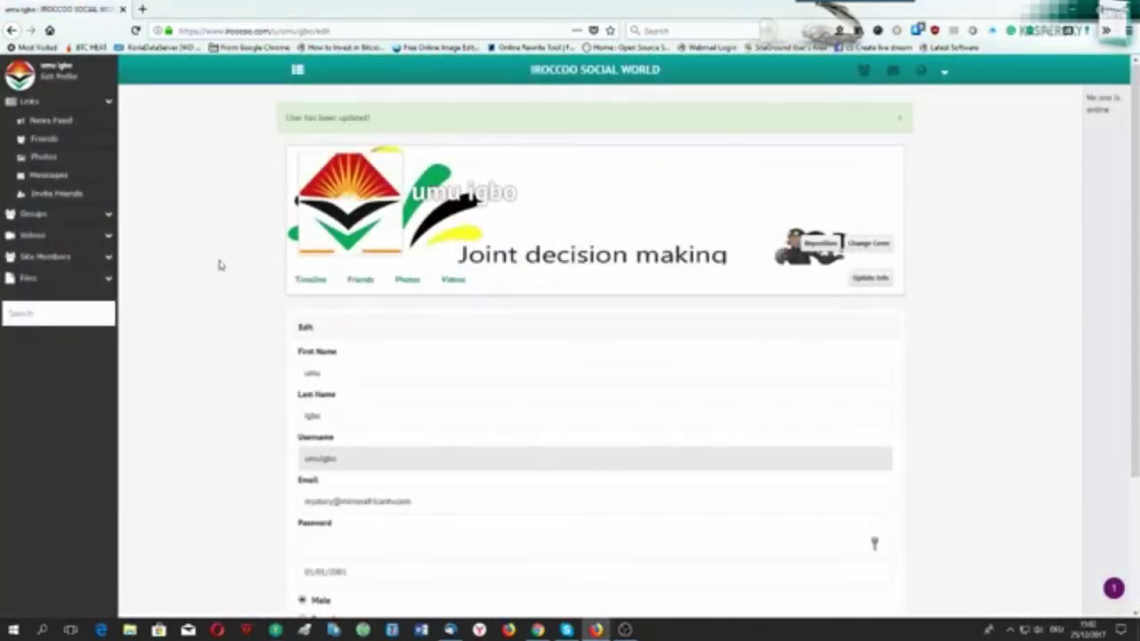
scroll(214, 294, "down", 3)
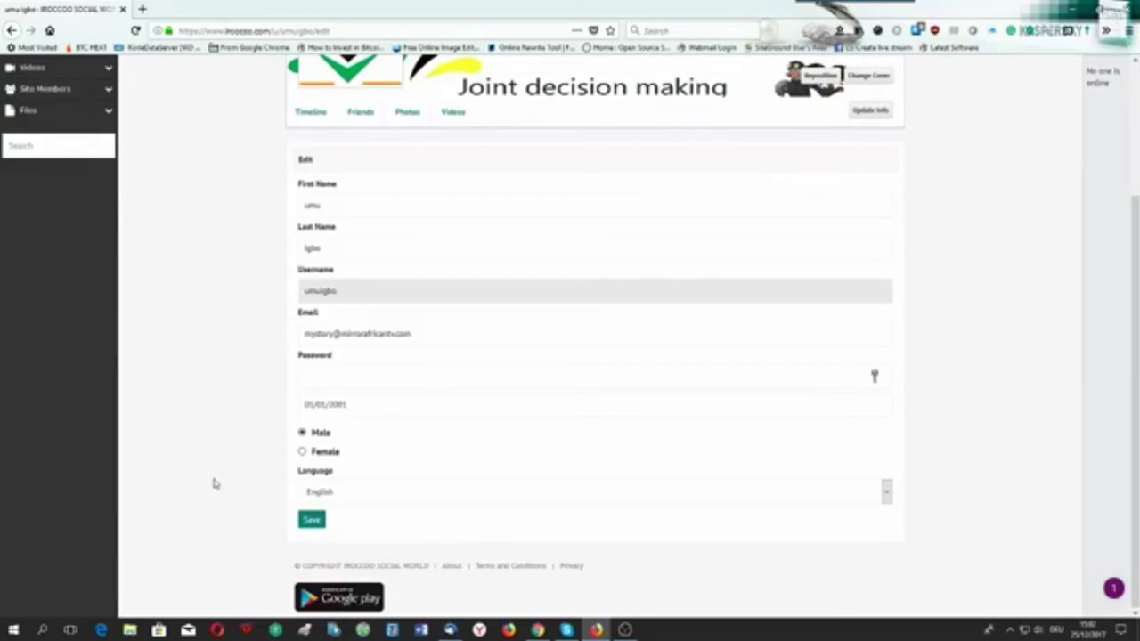
scroll(214, 483, "up", 3)
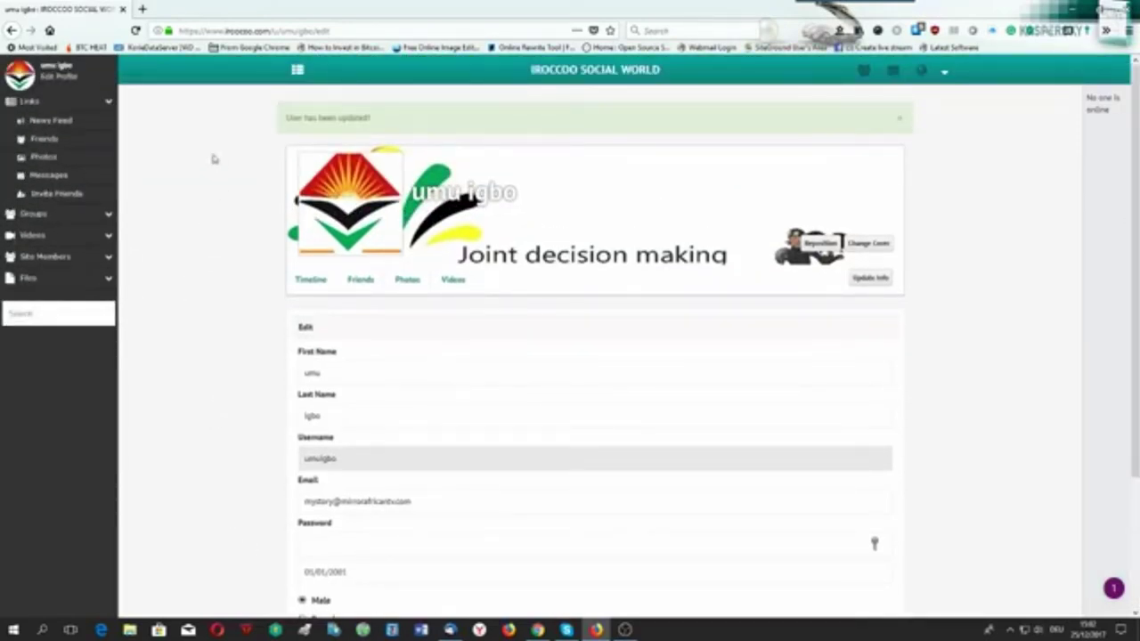
Post 'hello world am on Iroccoo now', correcting 'hallo' to 'hello' and accepting 'Iroccoo'.
left_click(78, 129)
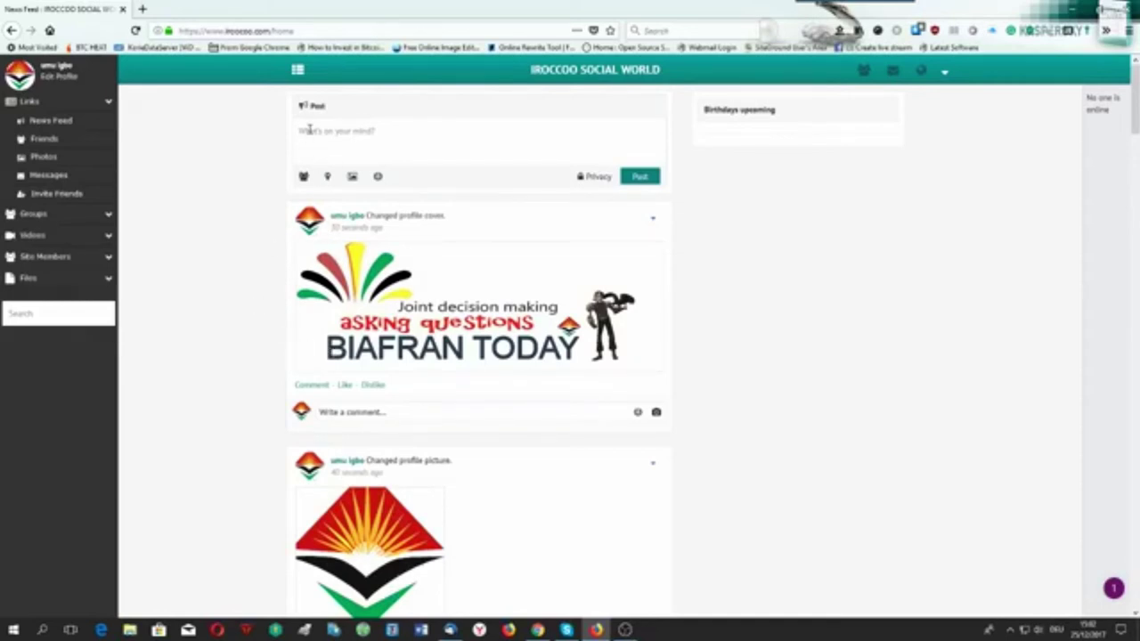
type("hi")
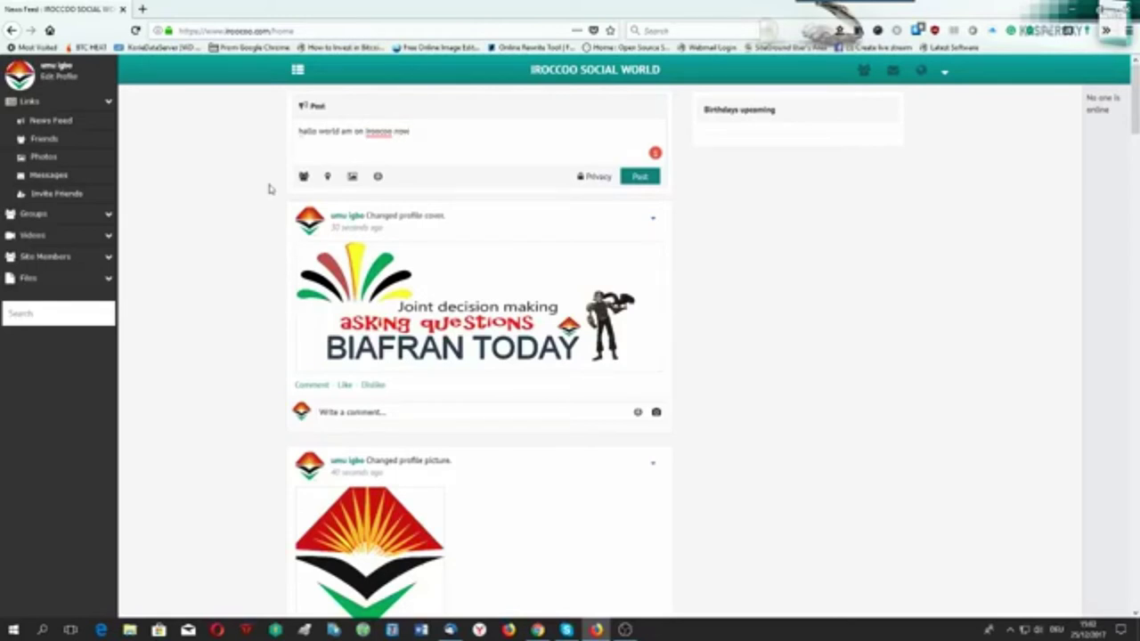
right_click(368, 132)
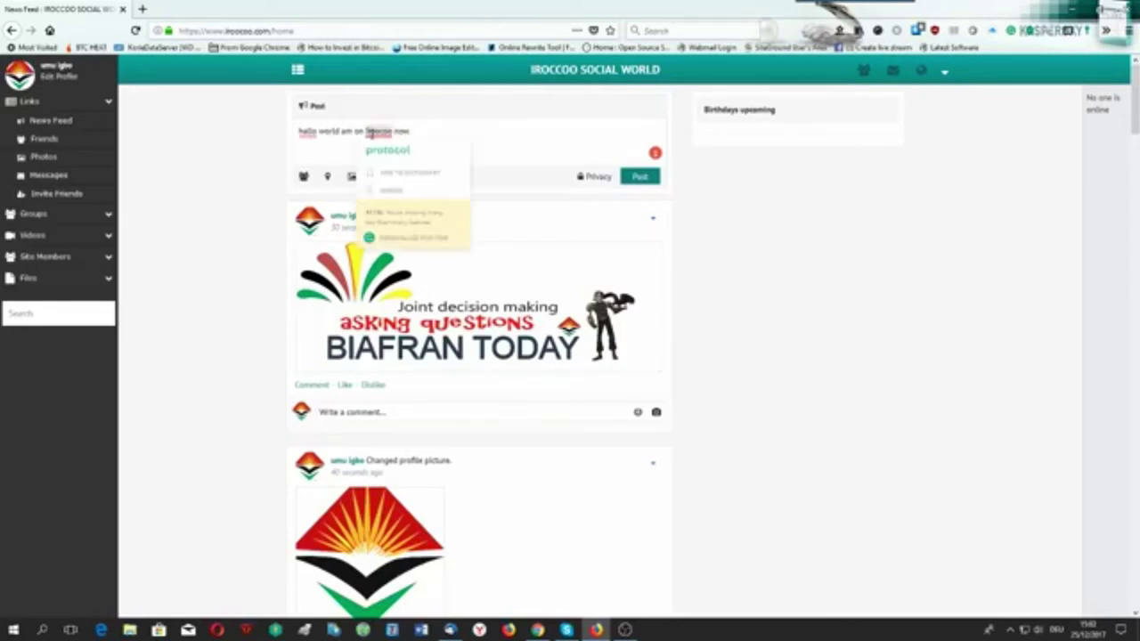
left_click(375, 174)
right_click(307, 132)
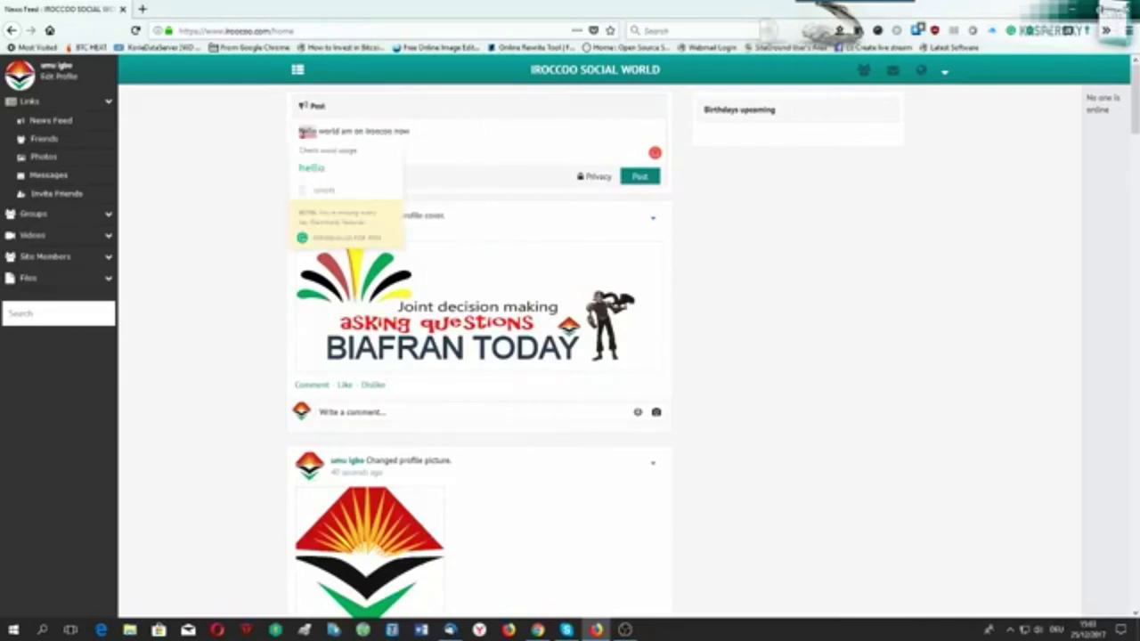
left_click(307, 171)
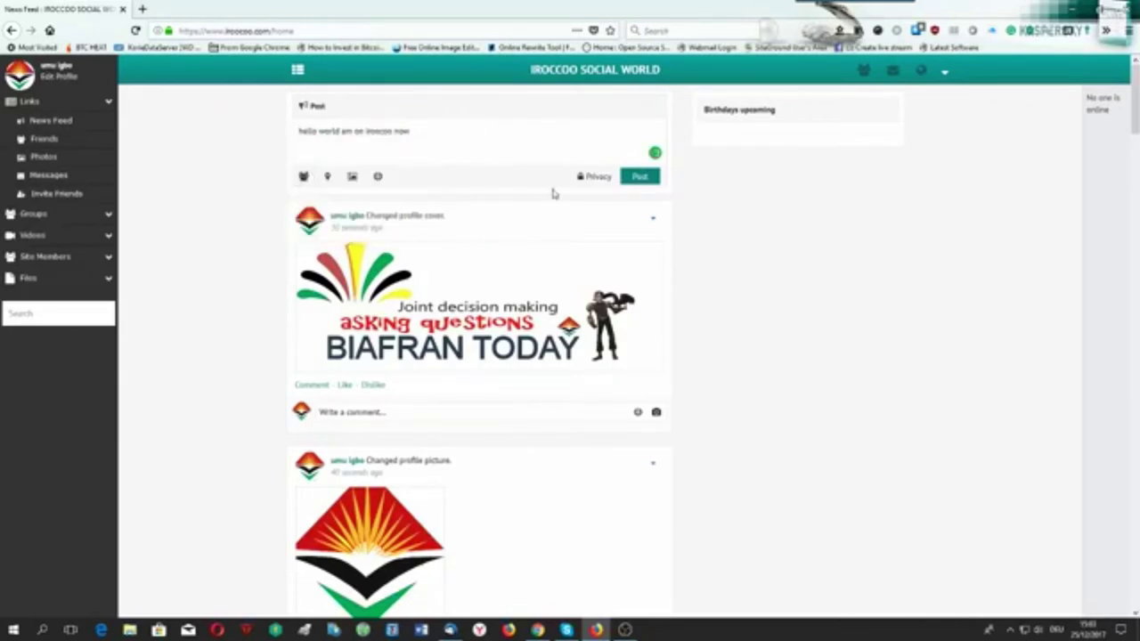
left_click(639, 176)
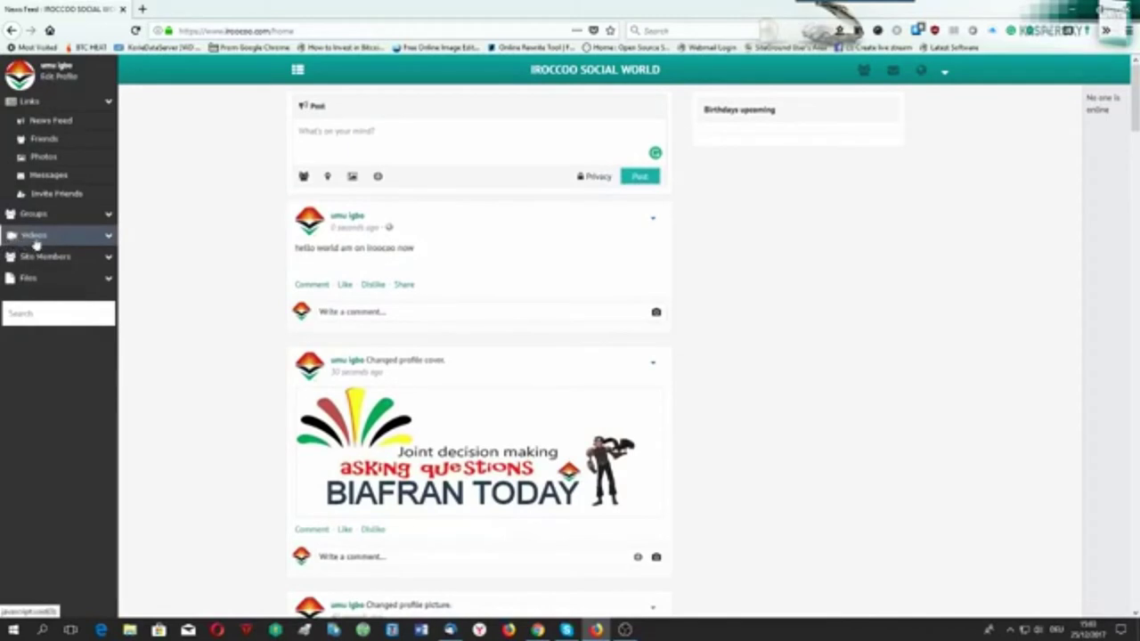
Open the GTB Bank Claims video from the list of all site videos.
left_click(108, 237)
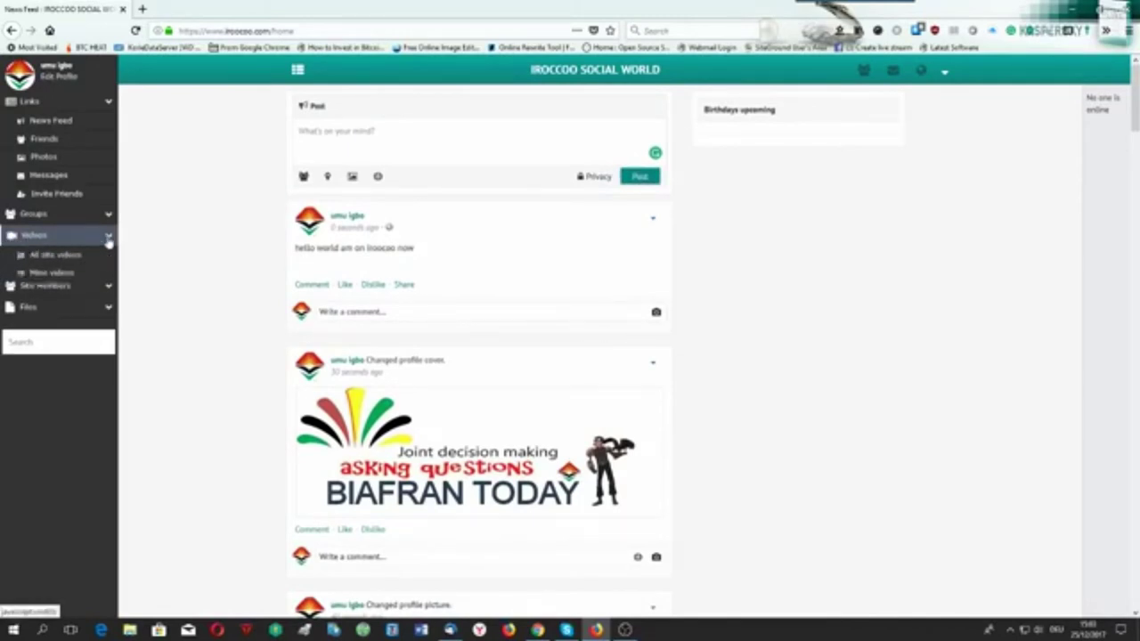
left_click(54, 255)
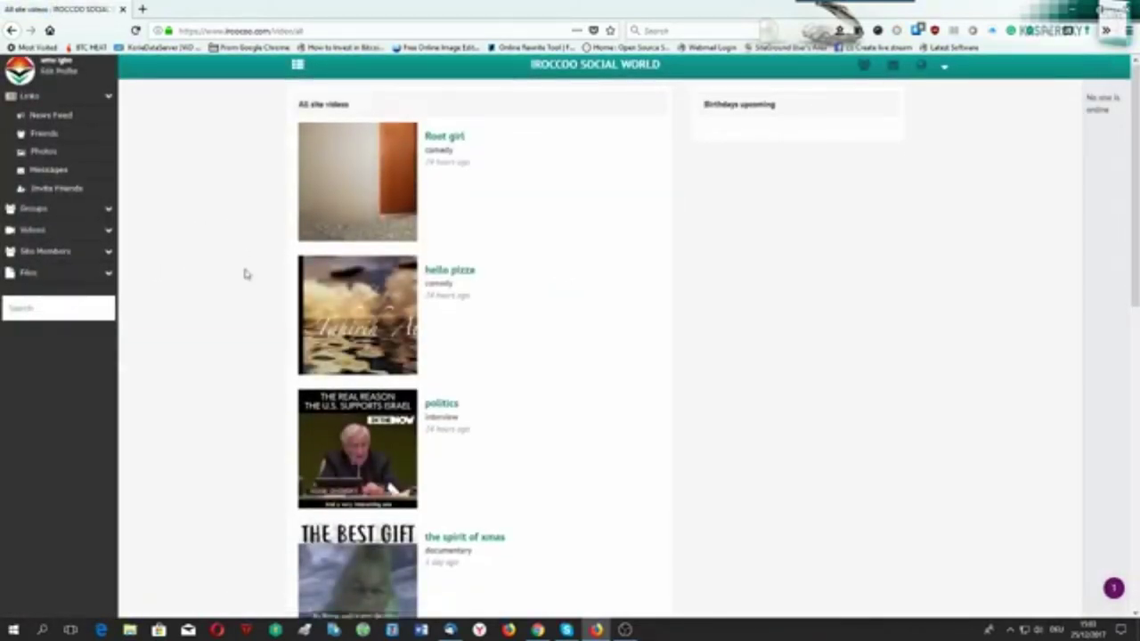
scroll(245, 276, "down", 4)
scroll(246, 279, "down", 2)
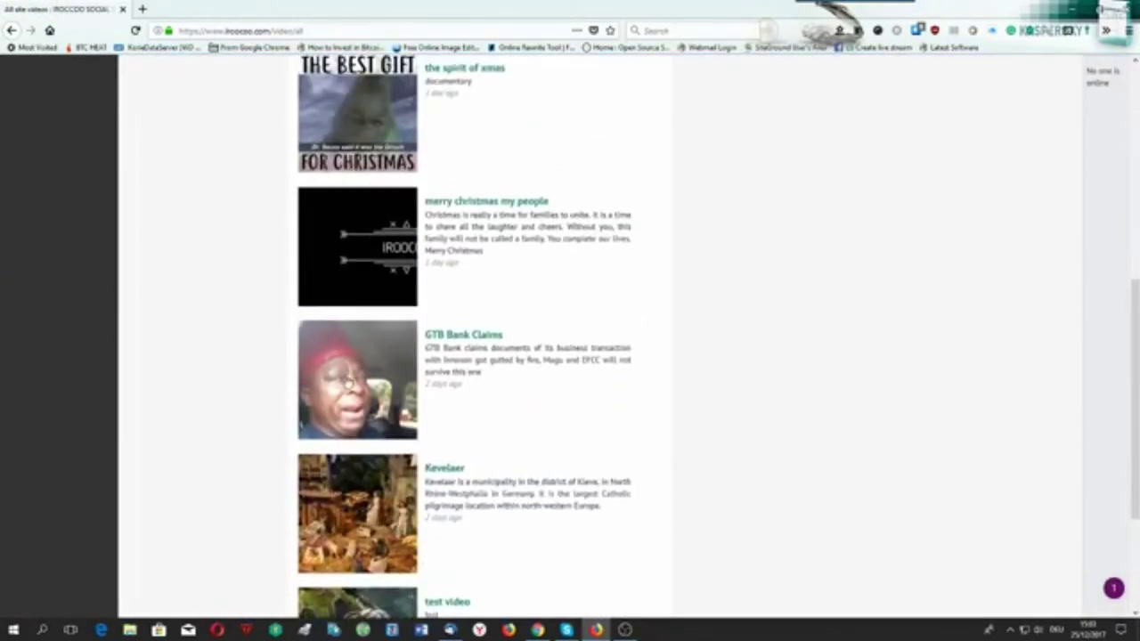
left_click(180, 364)
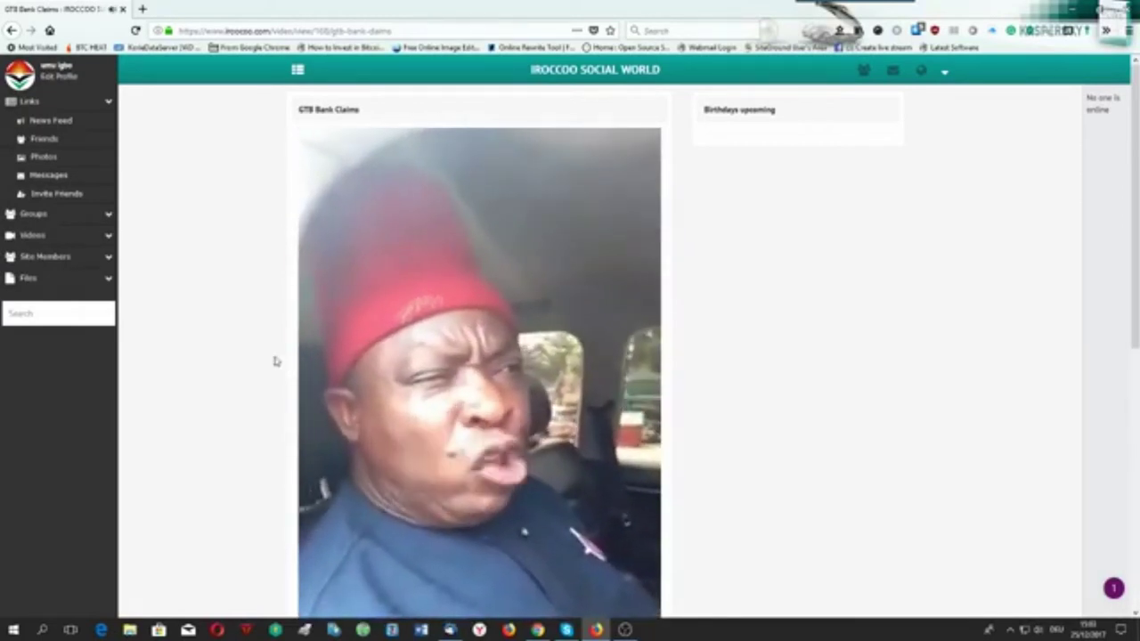
scroll(284, 366, "down", 3)
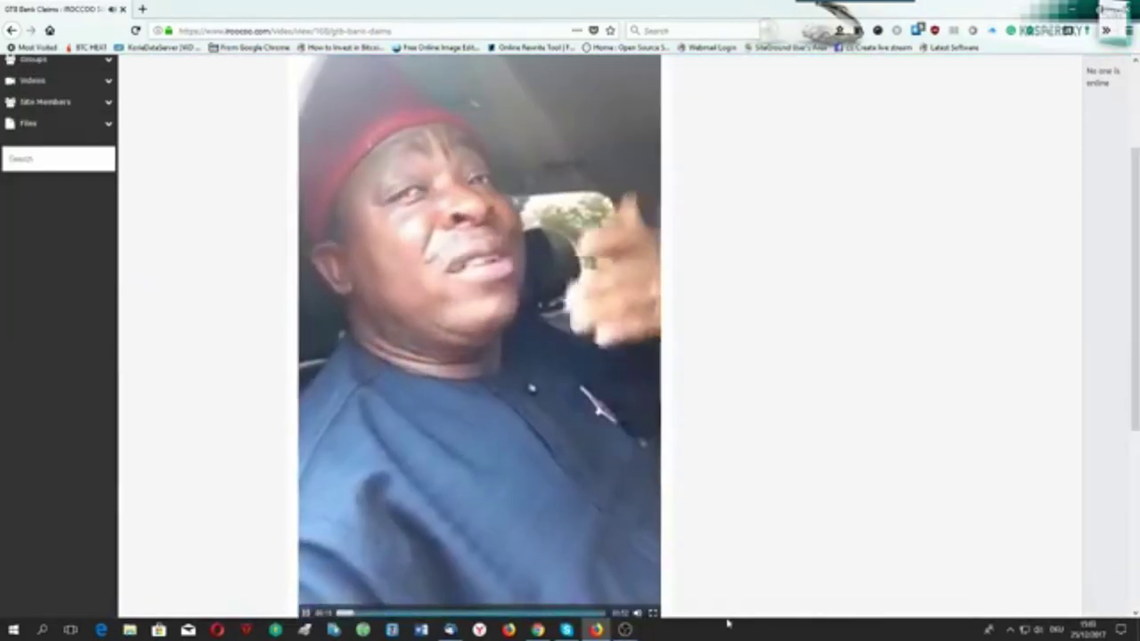
scroll(744, 541, "up", 1)
scroll(746, 542, "up", 1)
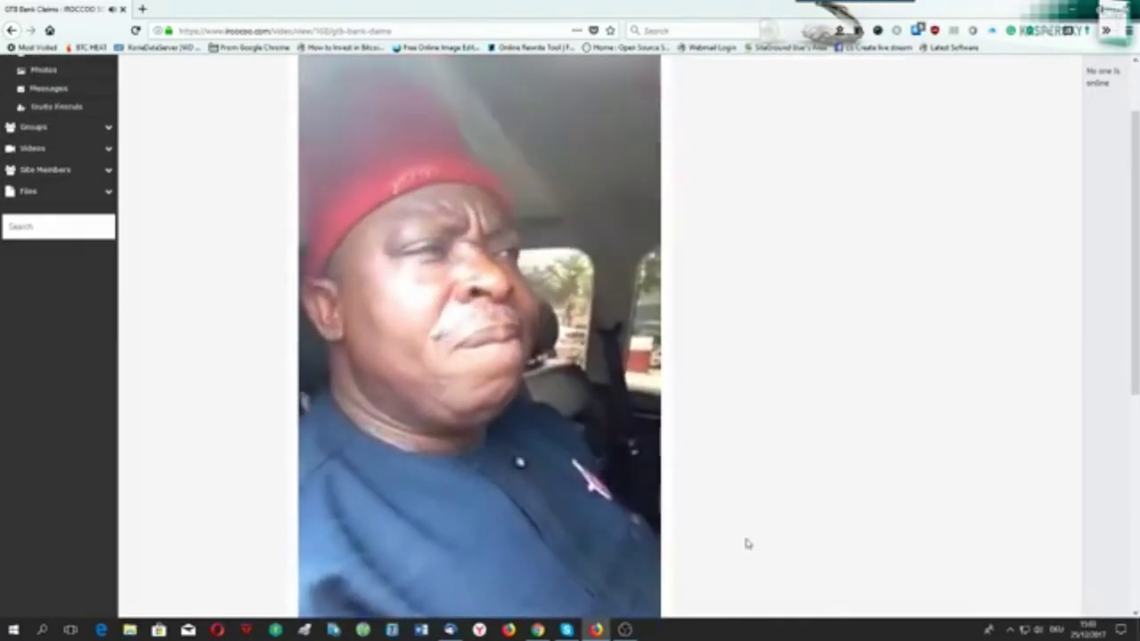
scroll(747, 543, "up", 2)
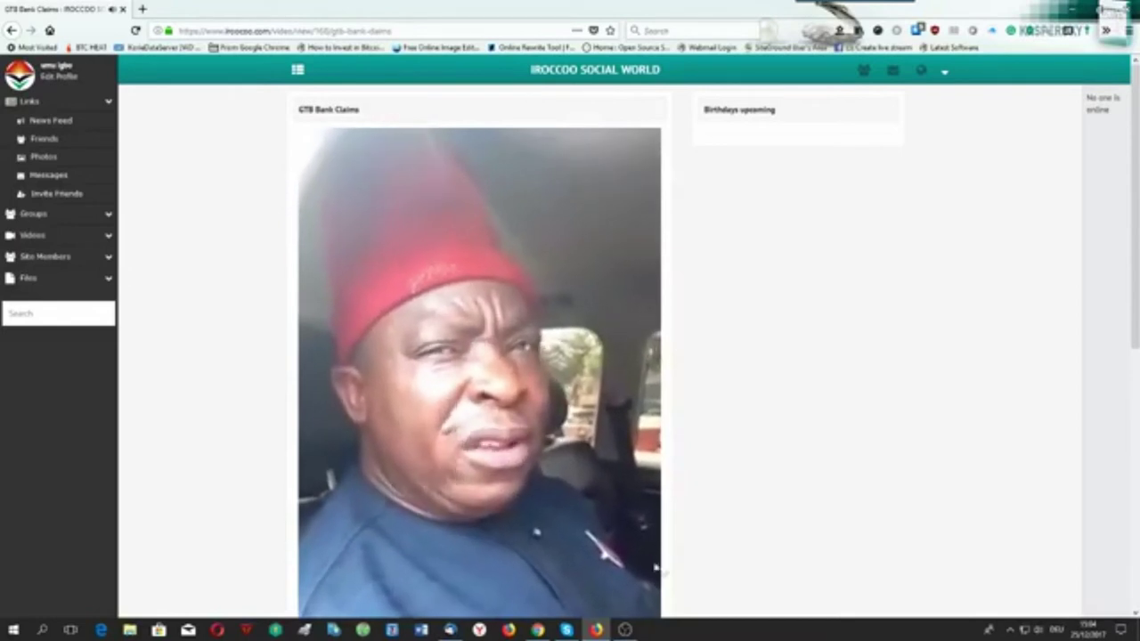
Pause the GTB Bank Claims video and like the second comment beneath it.
left_click(462, 443)
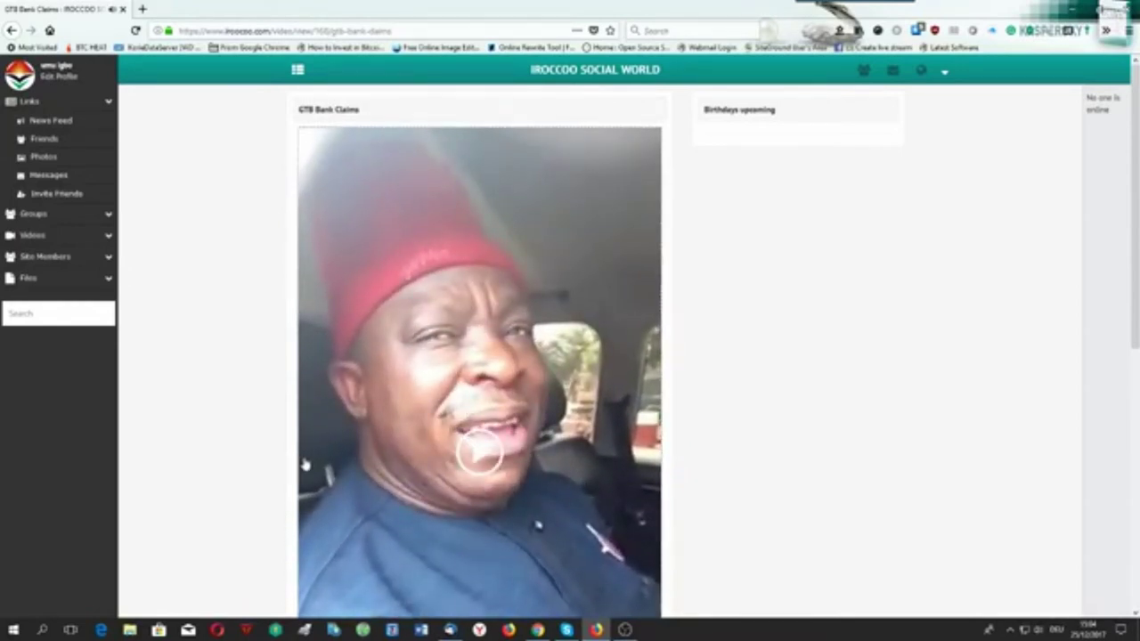
scroll(304, 464, "down", 3)
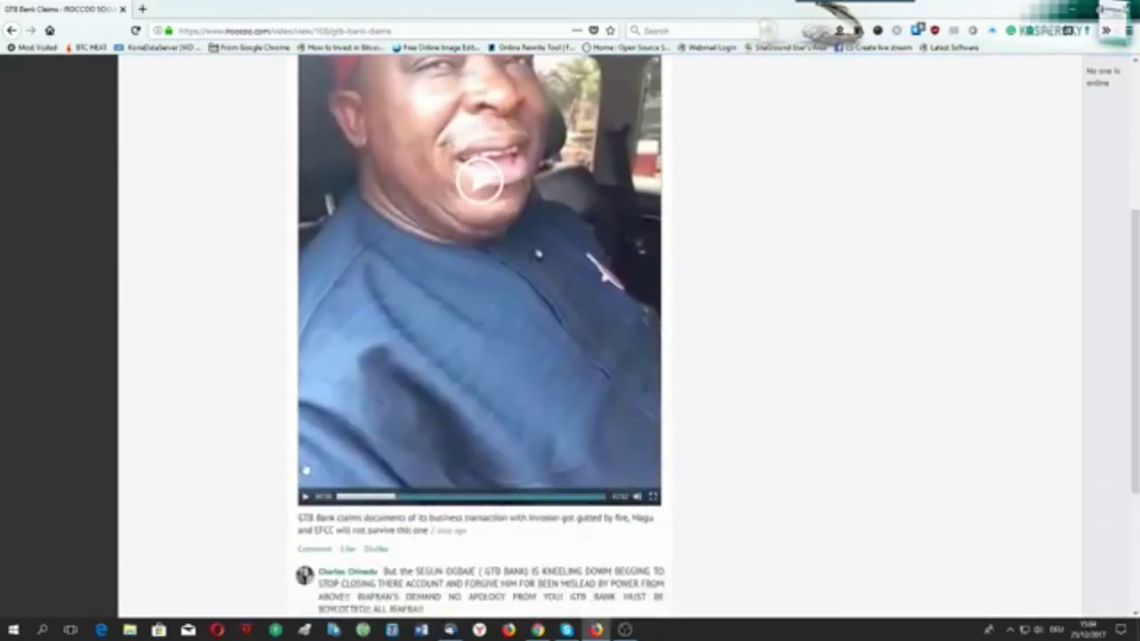
scroll(276, 517, "down", 3)
left_click(366, 479)
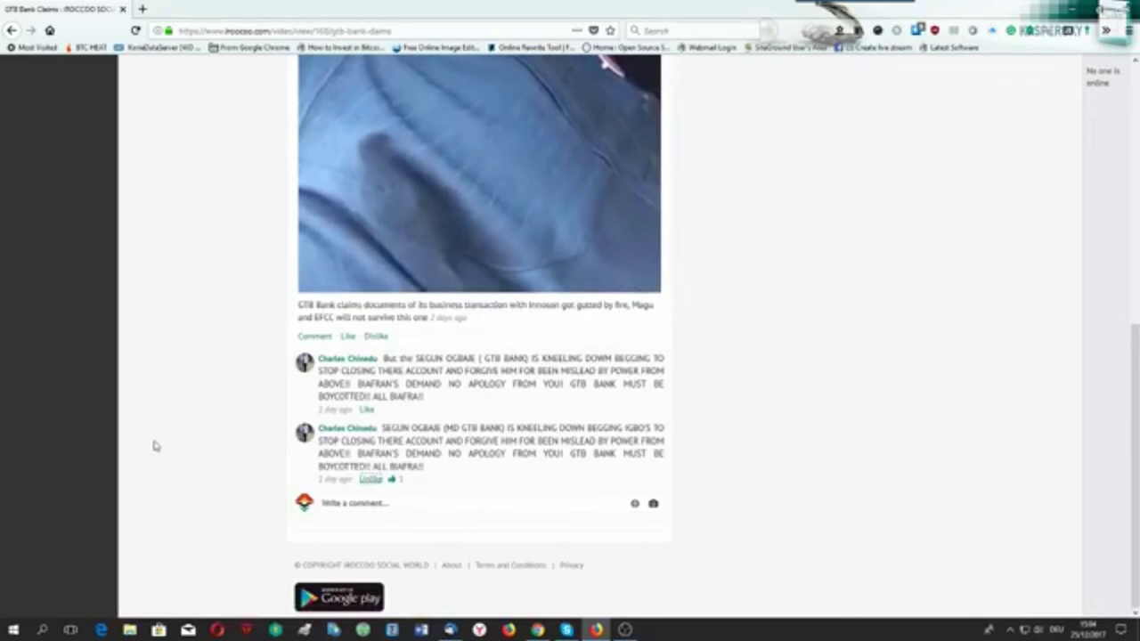
scroll(153, 445, "up", 10)
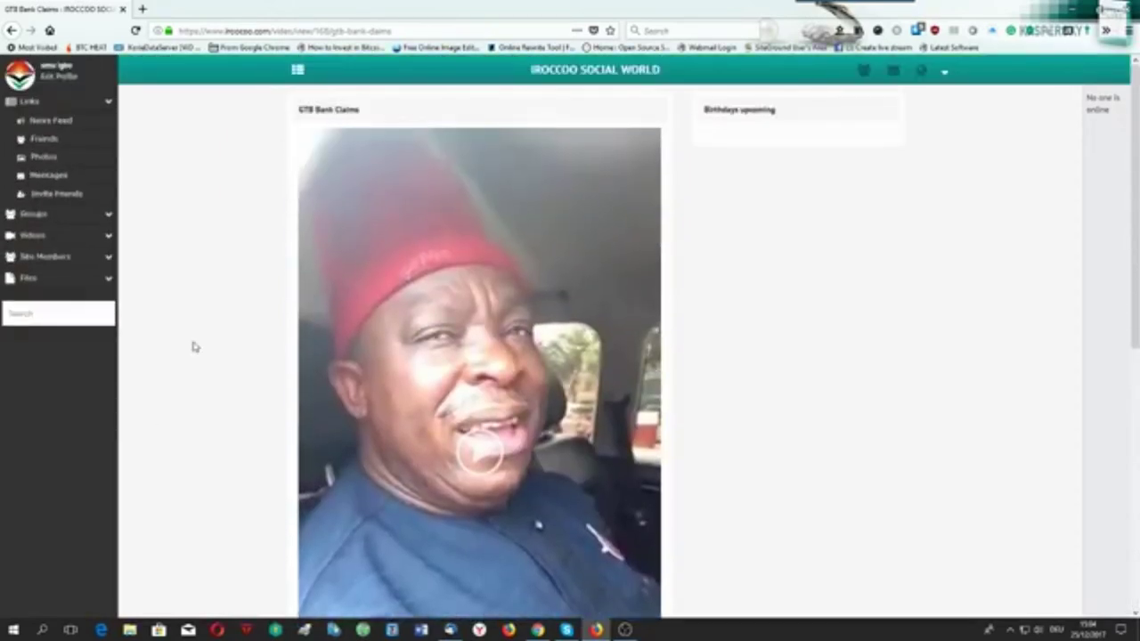
left_click(107, 215)
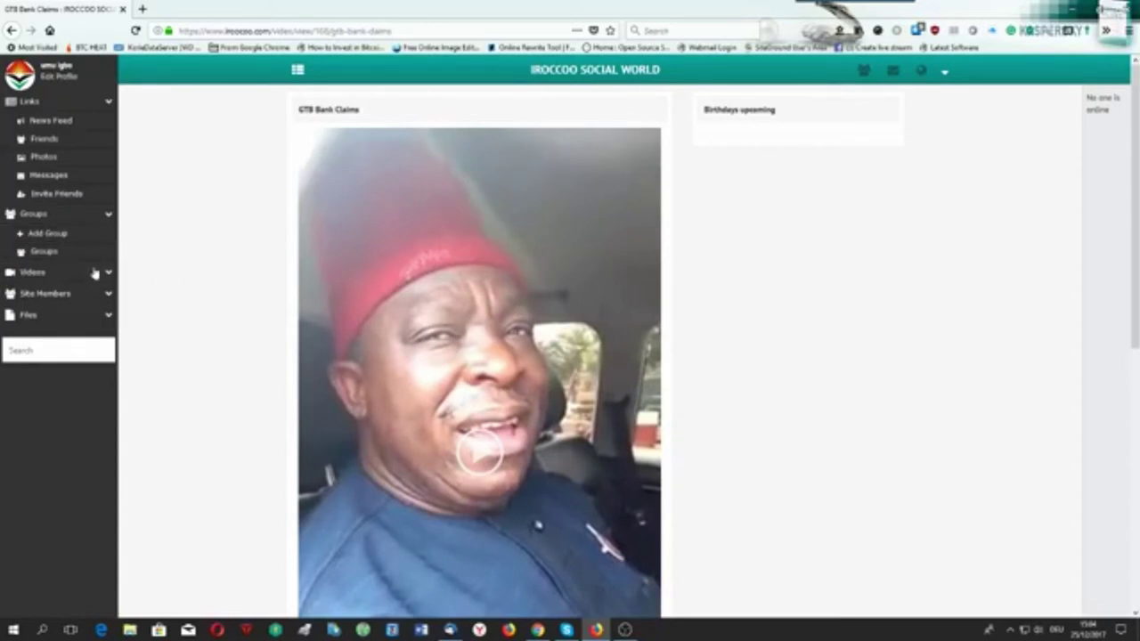
Open the Biafran Today group from the Groups list and request to join it.
left_click(53, 253)
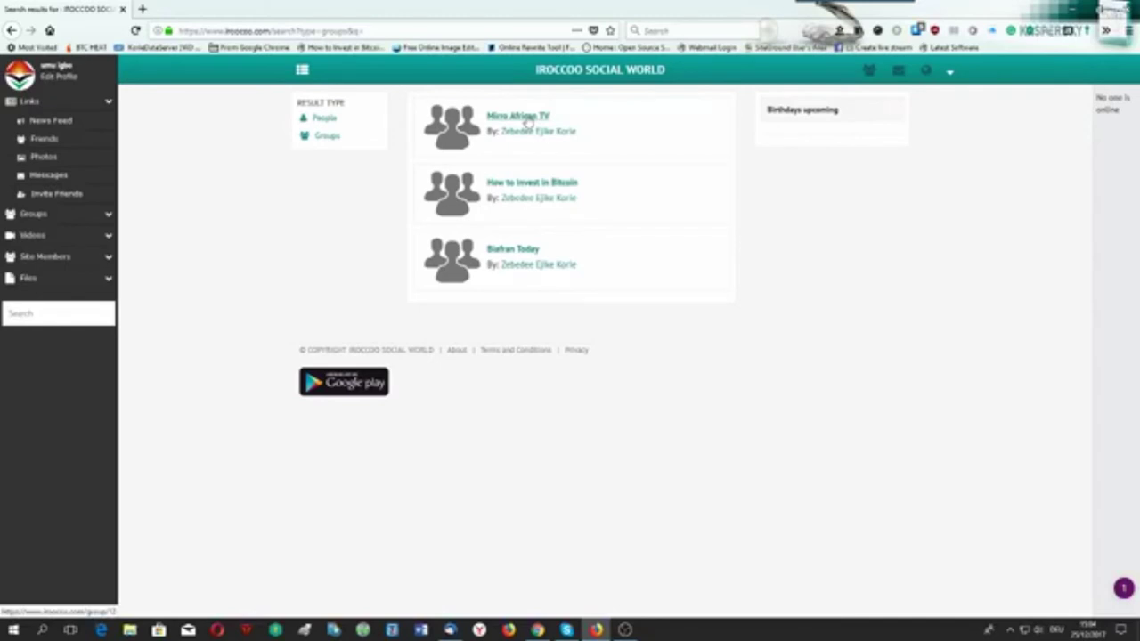
left_click(511, 250)
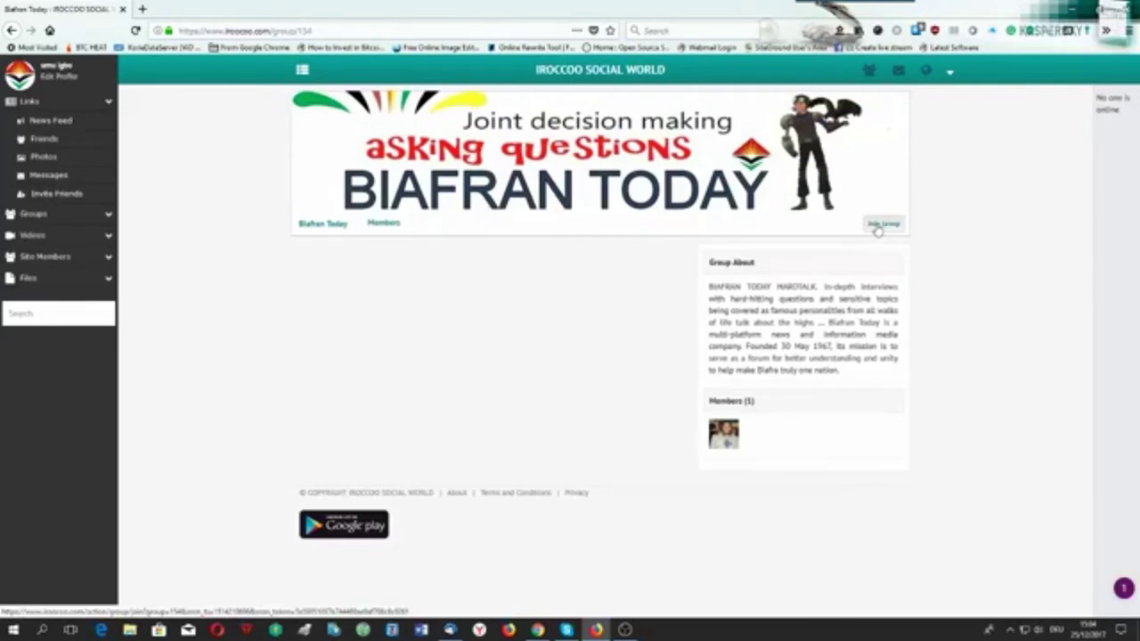
left_click(878, 226)
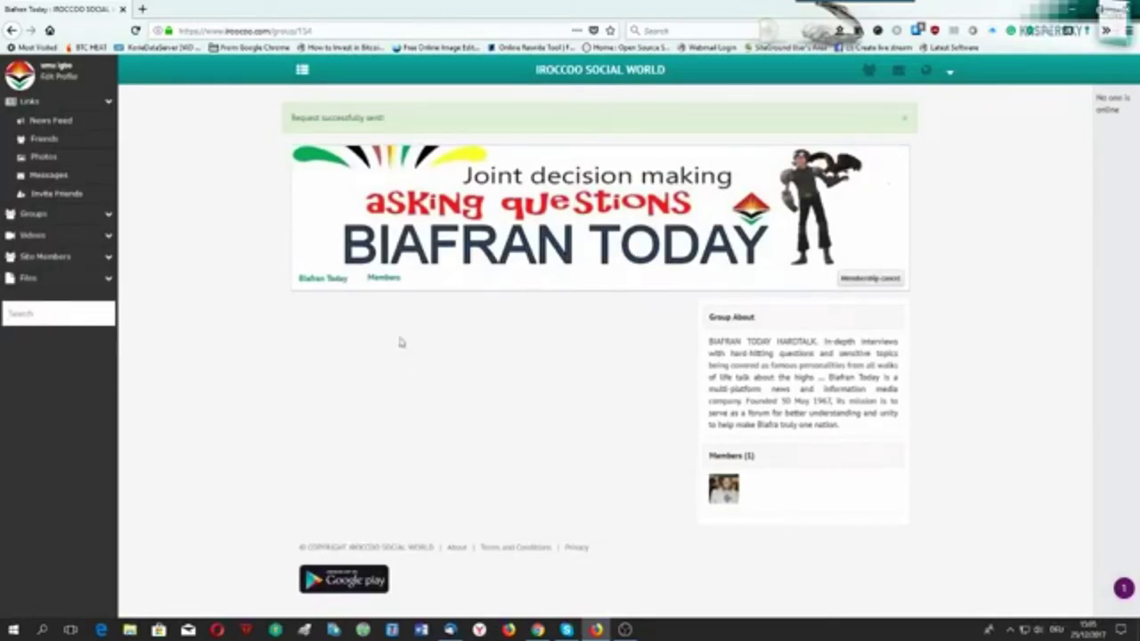
left_click(313, 278)
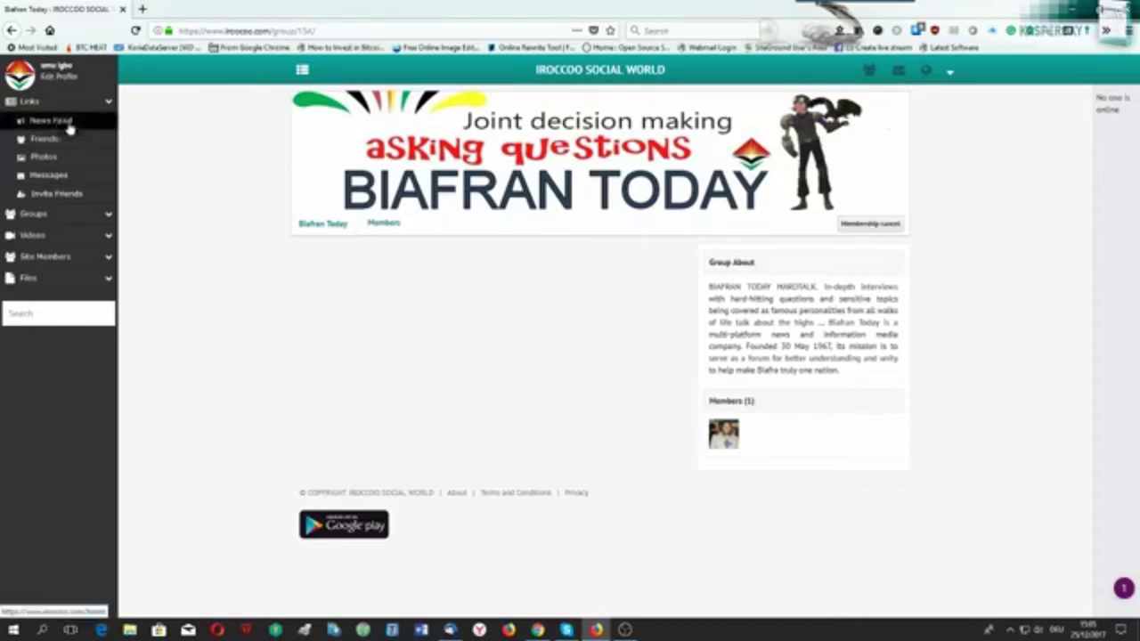
Search members for 'a' and open the profile with the car picture.
left_click(31, 314)
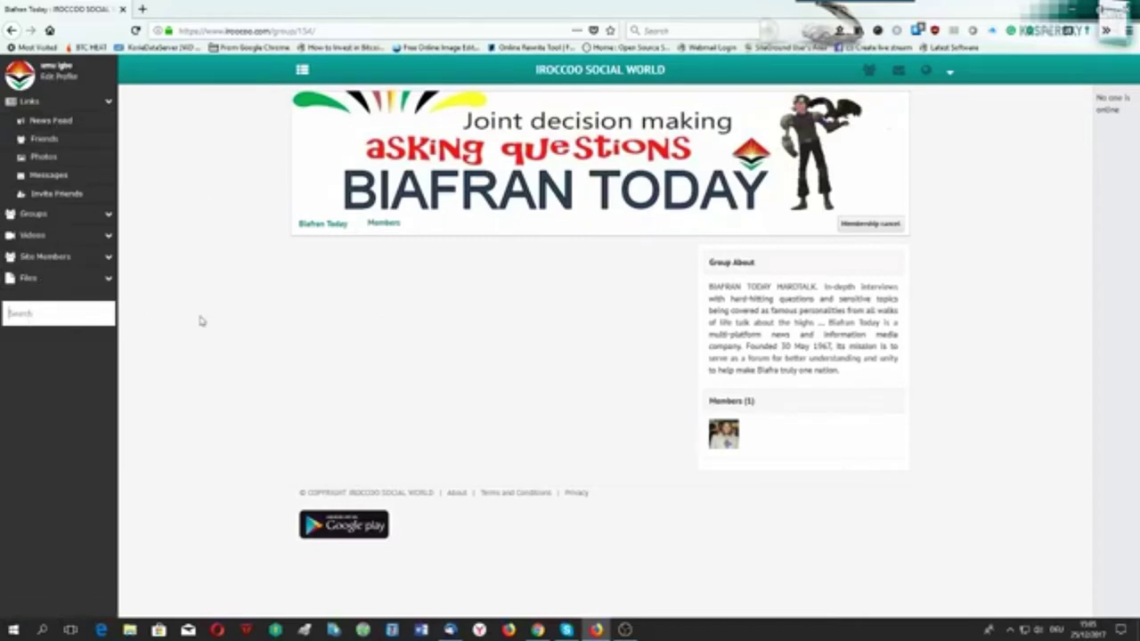
type("a")
key("Return")
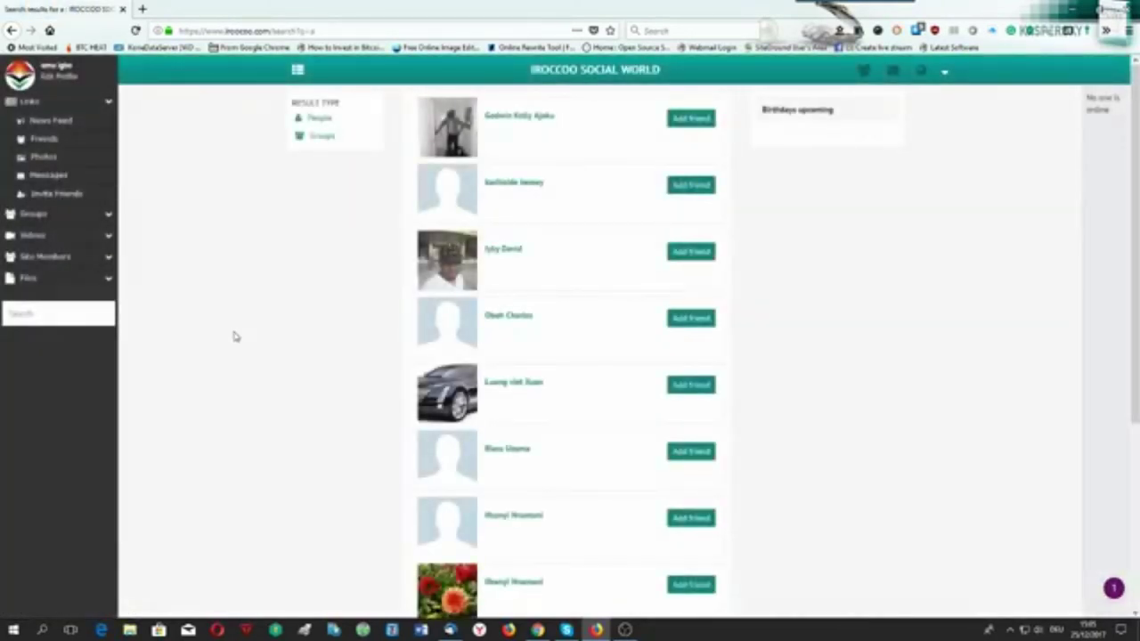
scroll(318, 288, "down", 3)
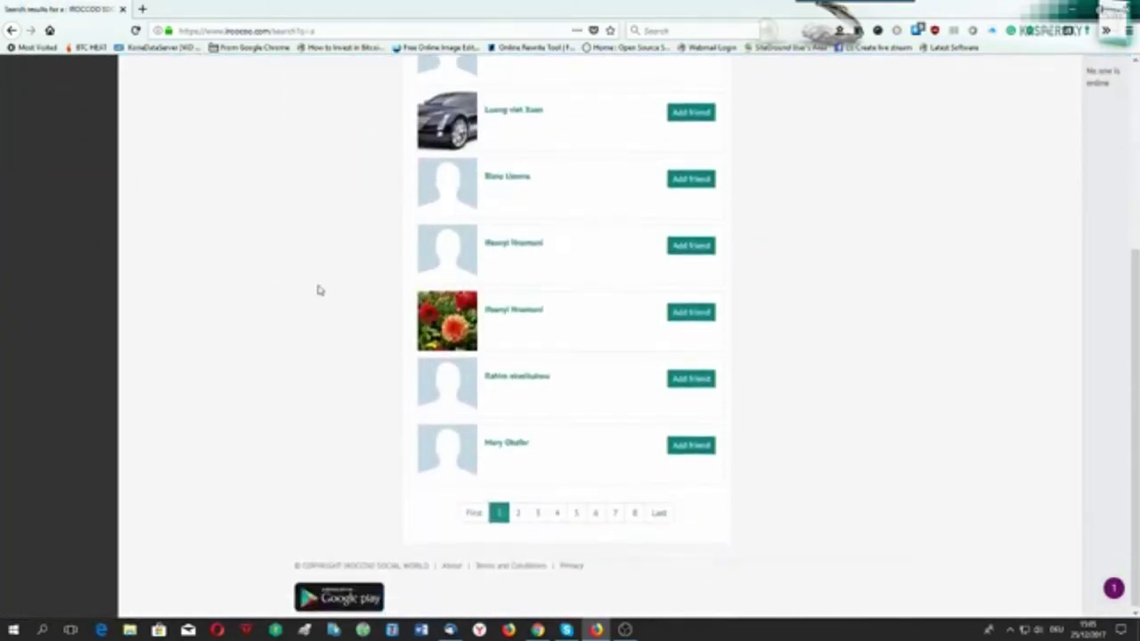
scroll(318, 288, "up", 1)
scroll(382, 437, "up", 2)
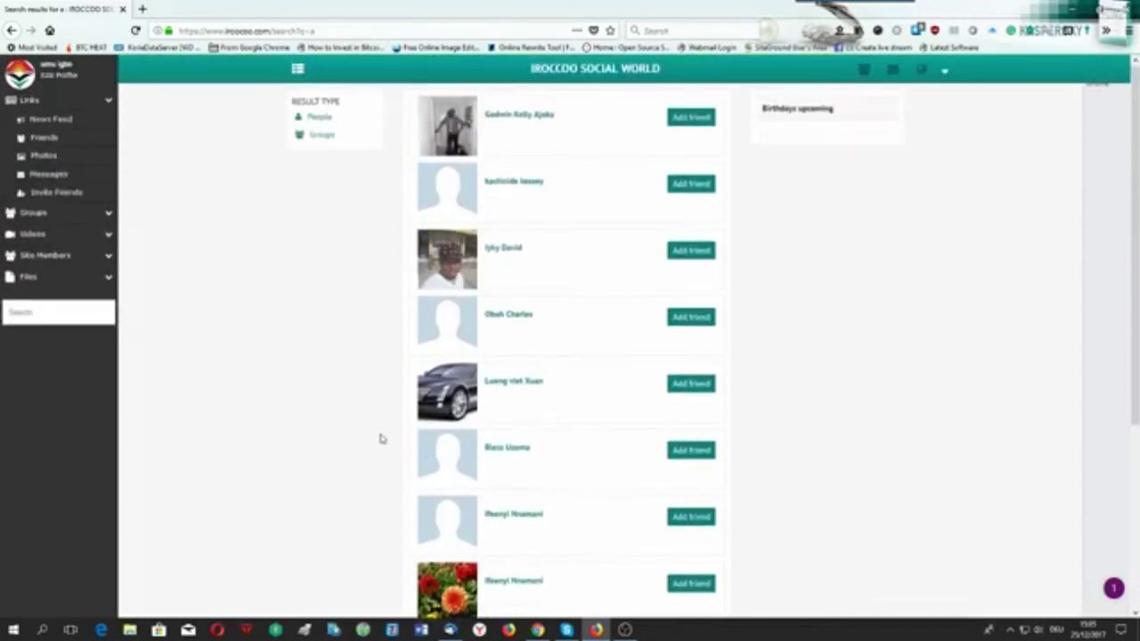
left_click(503, 384)
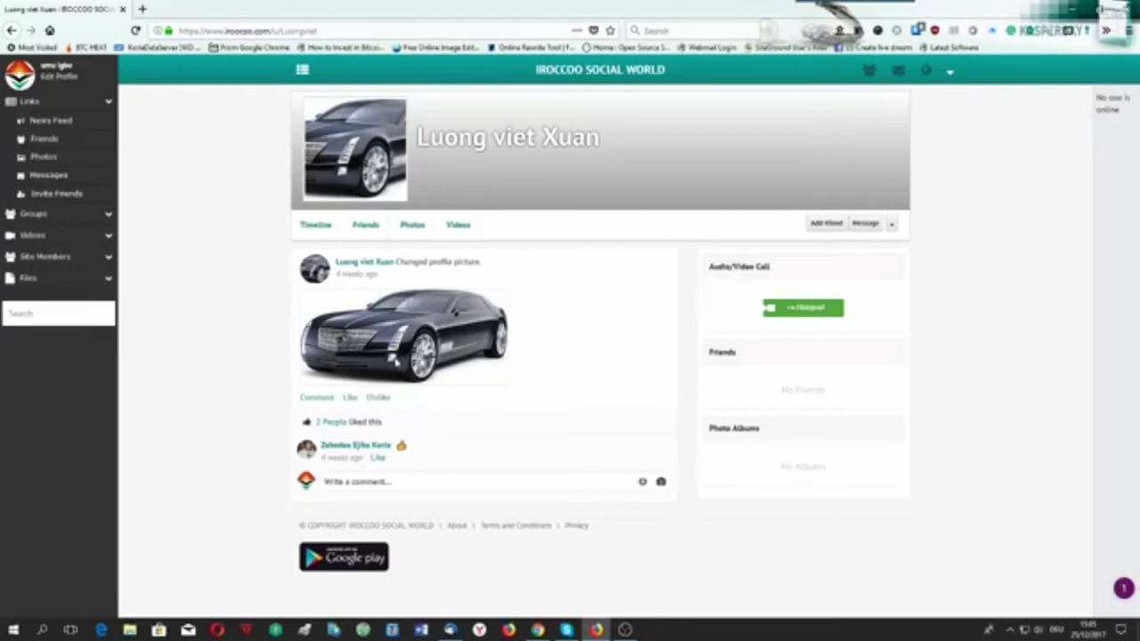
Like the member's profile-picture post and send them a friend request.
left_click(350, 397)
left_click(823, 224)
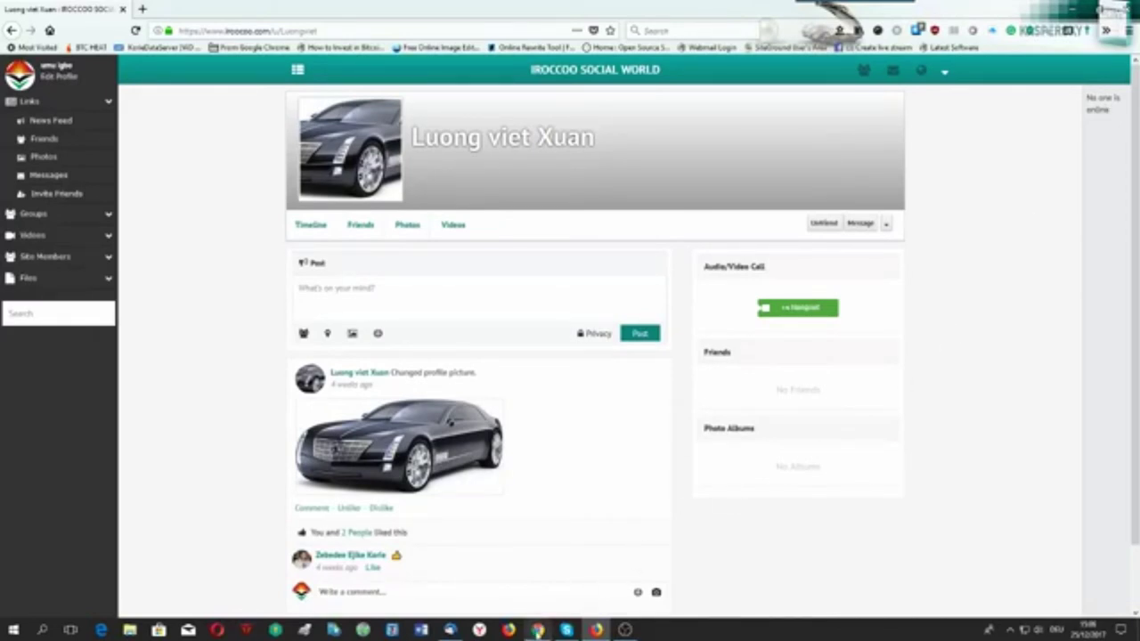
left_click(537, 629)
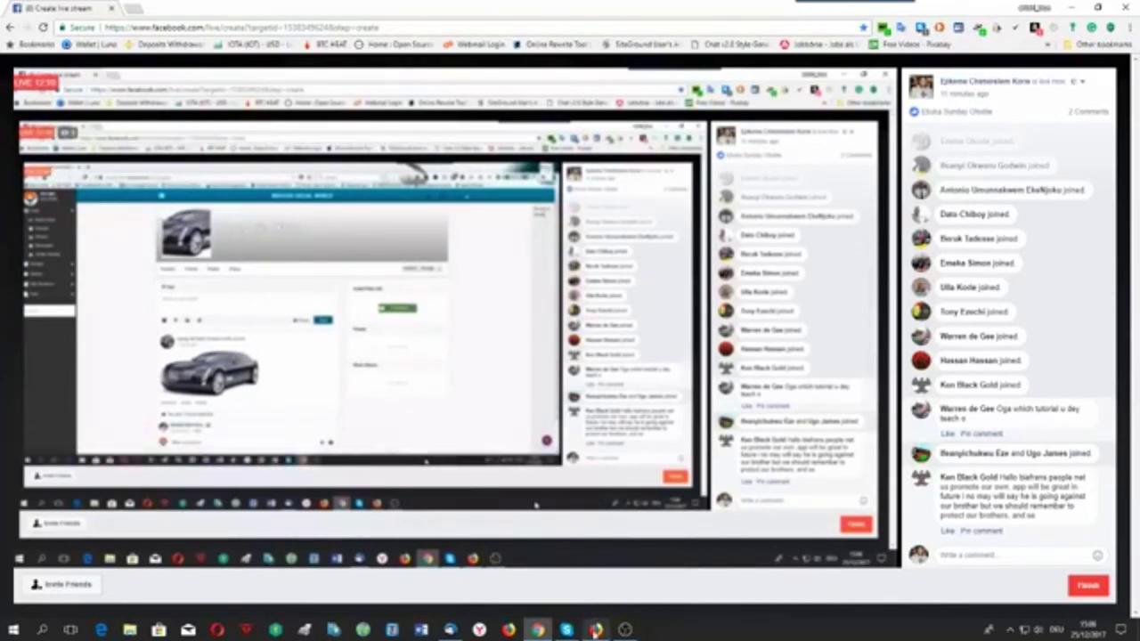
Switch from the Chrome live stream back to the member's IROCCOO profile in Firefox.
left_click(595, 630)
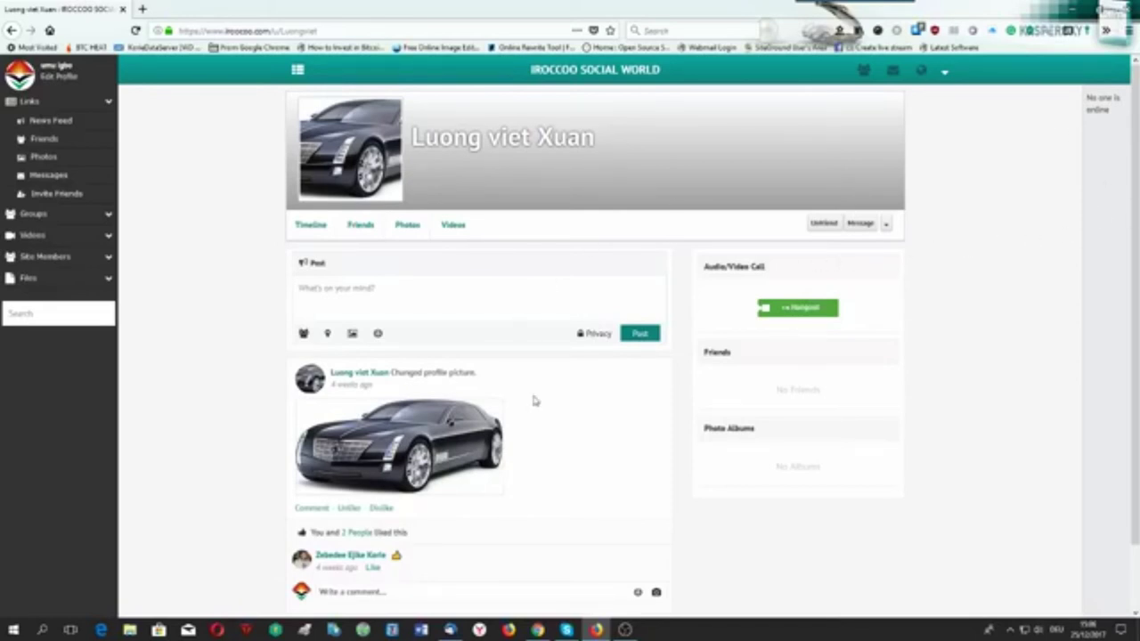
Message the member 'hullo brother I am your brother from Germany'.
left_click(860, 223)
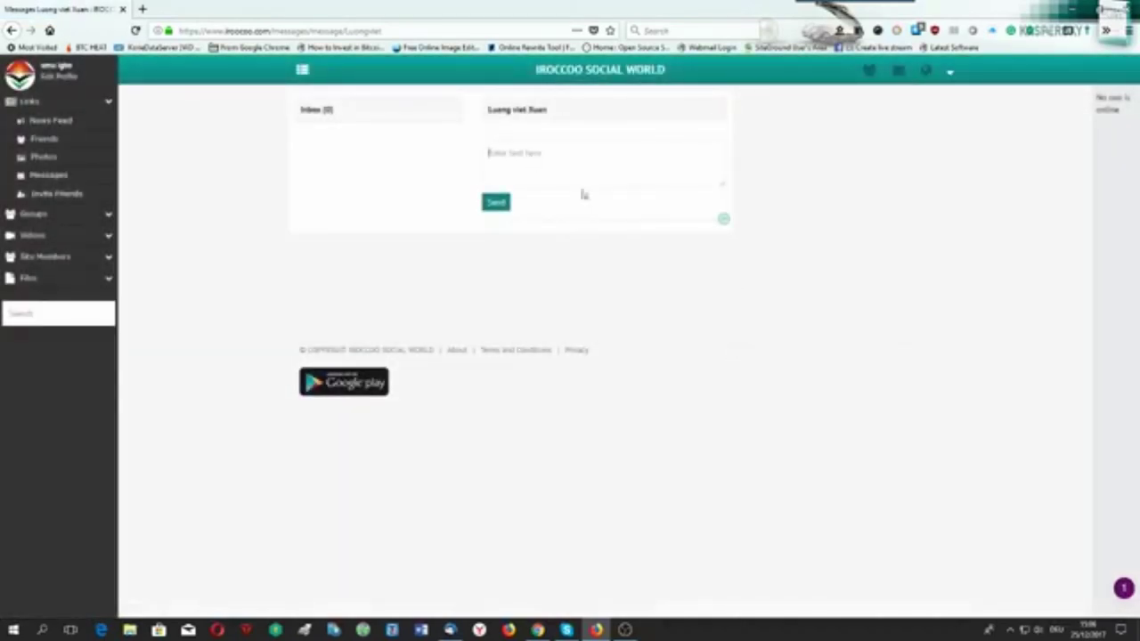
type("hello brother I am your b")
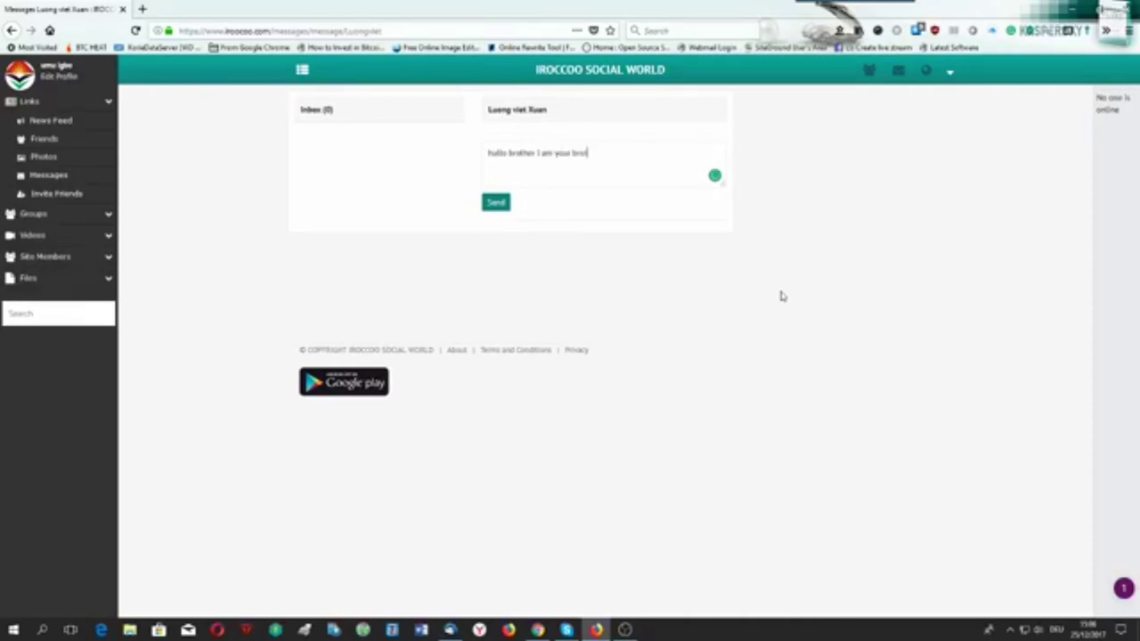
type("rom Germany")
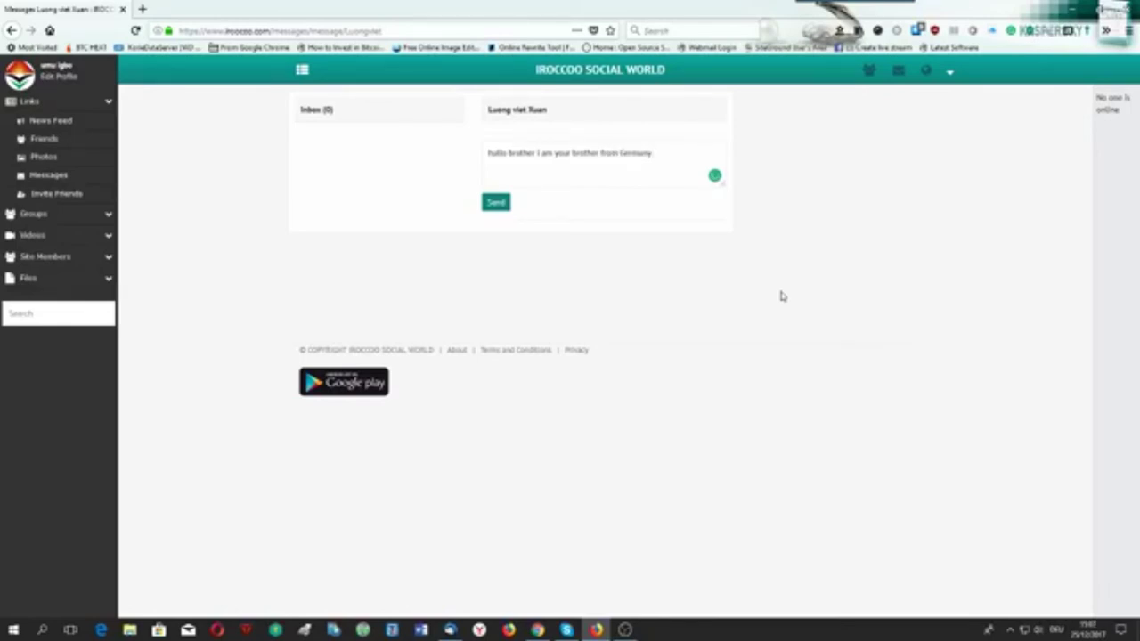
left_click(489, 204)
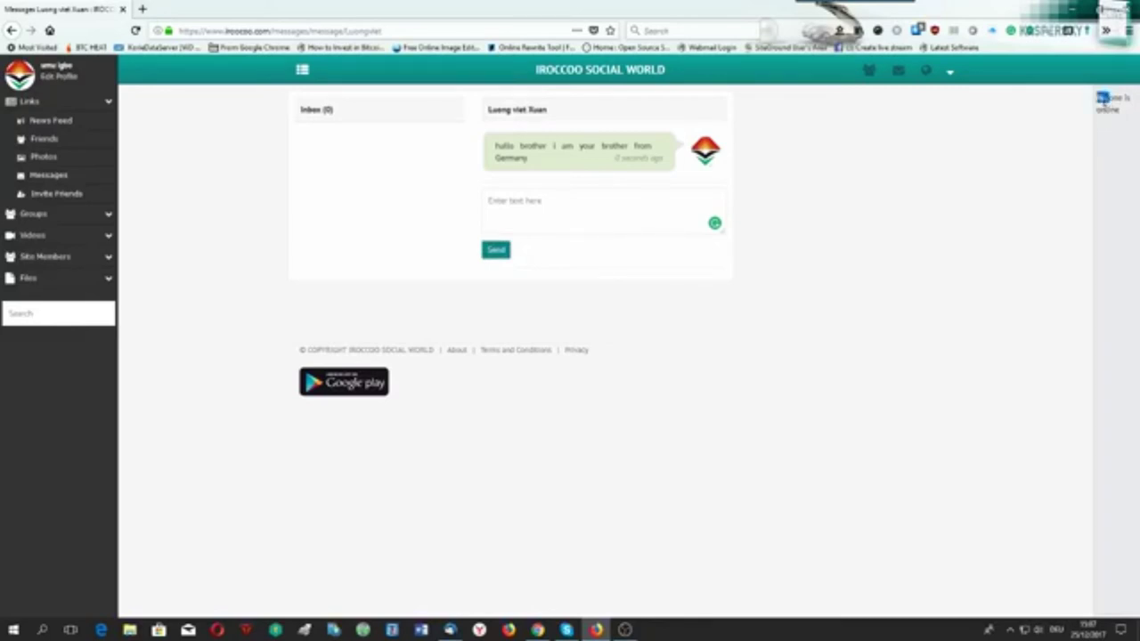
Go to the Photos section from the sidebar.
left_click_drag(1097, 95, 1122, 117)
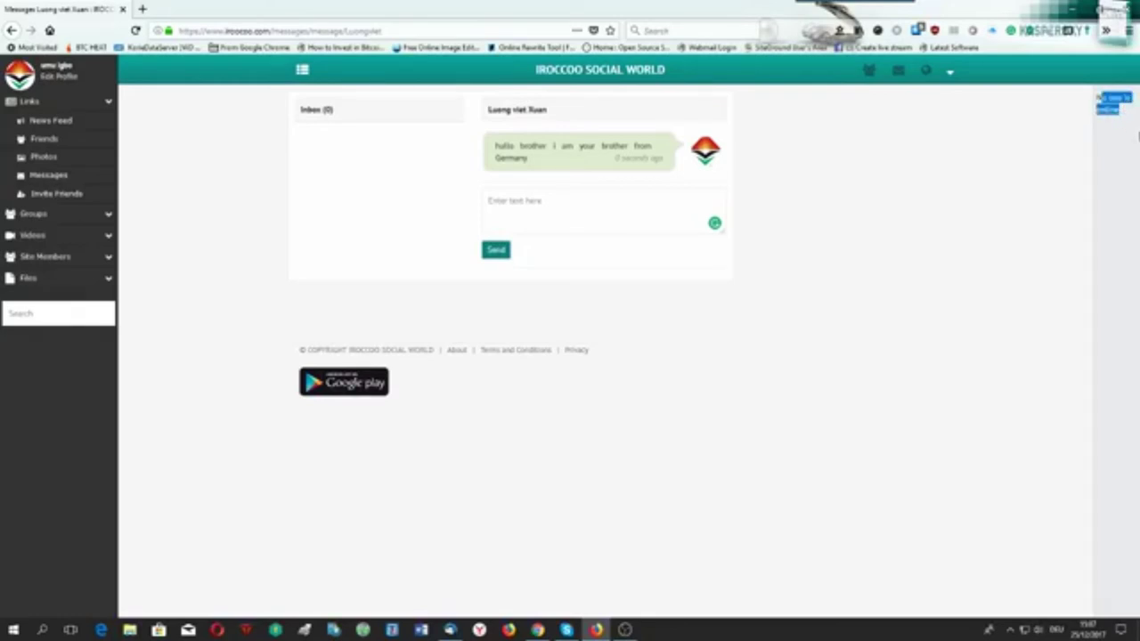
left_click(1112, 130)
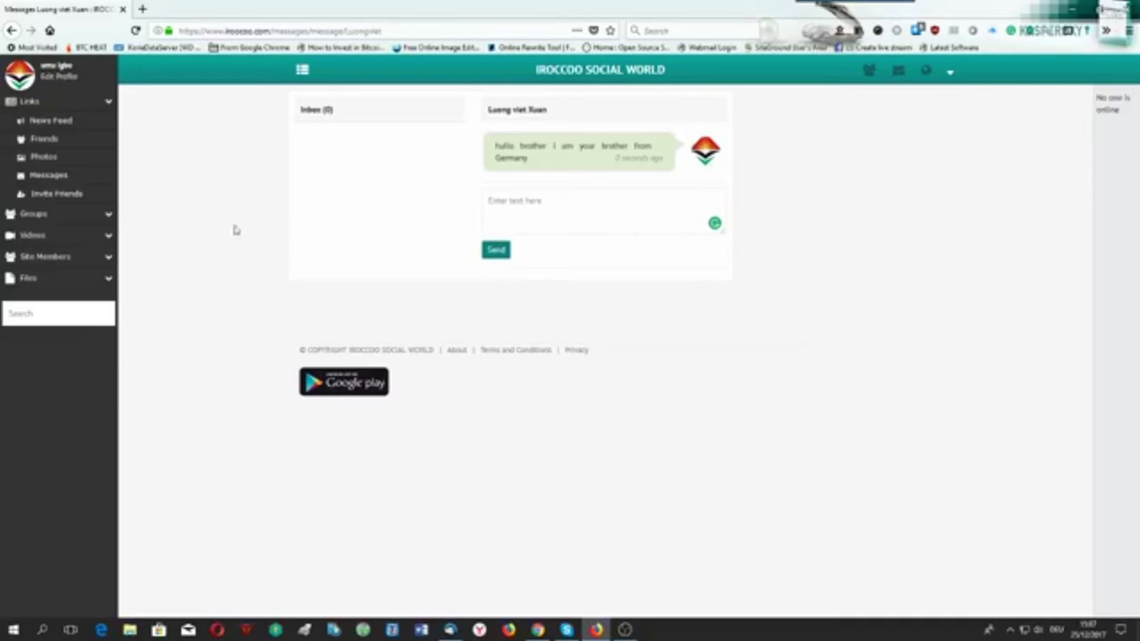
left_click(40, 157)
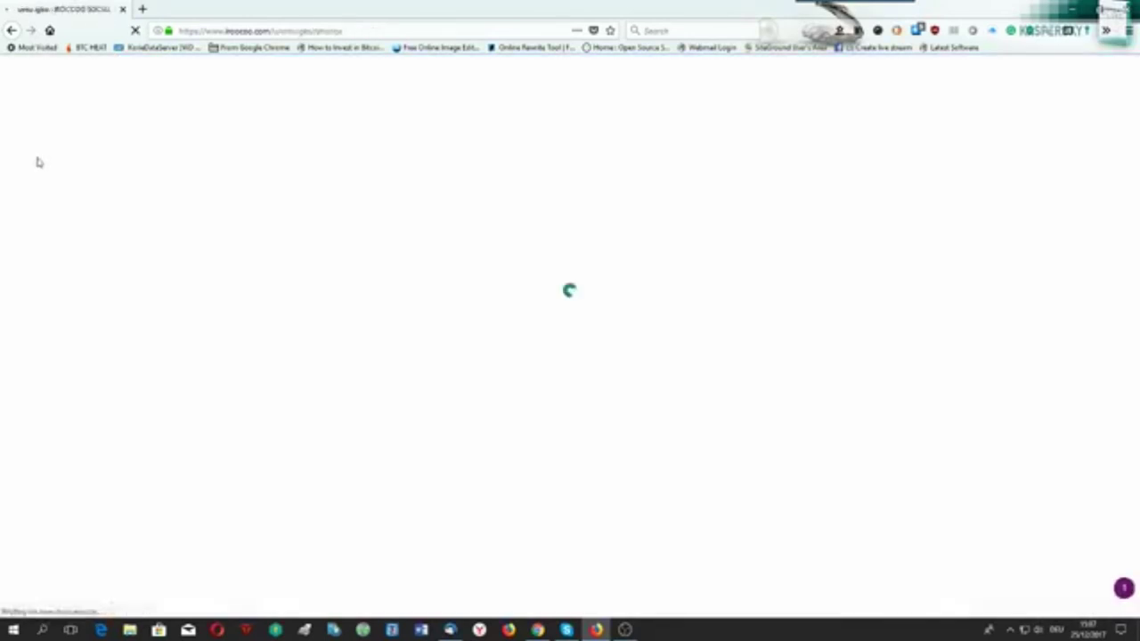
Create a new friends-only photo album named test1.
left_click(413, 225)
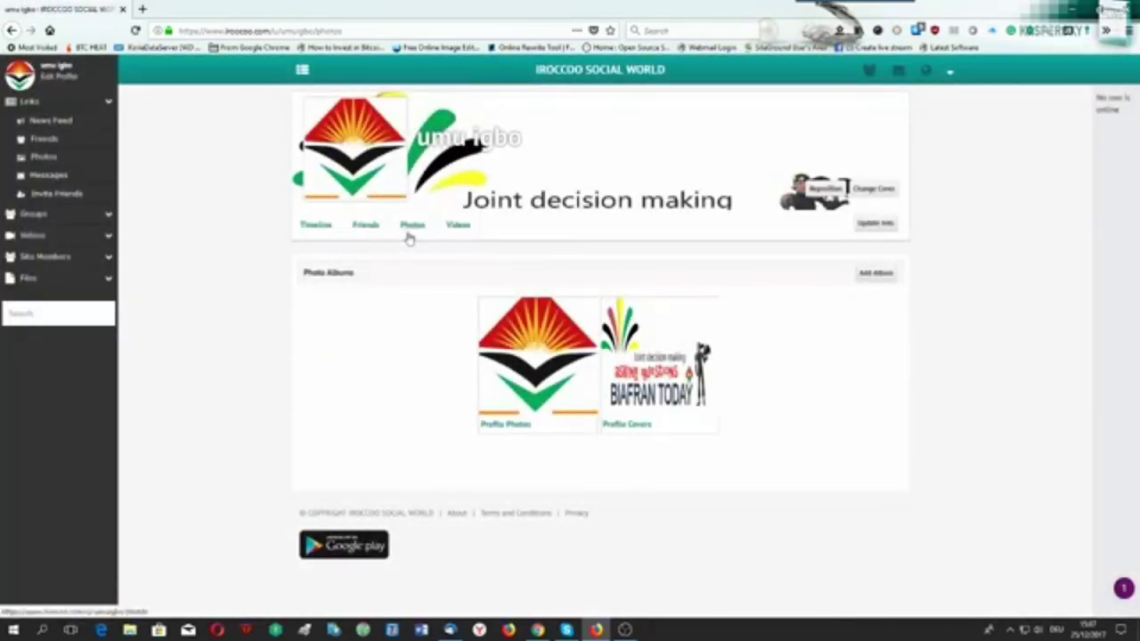
left_click(876, 273)
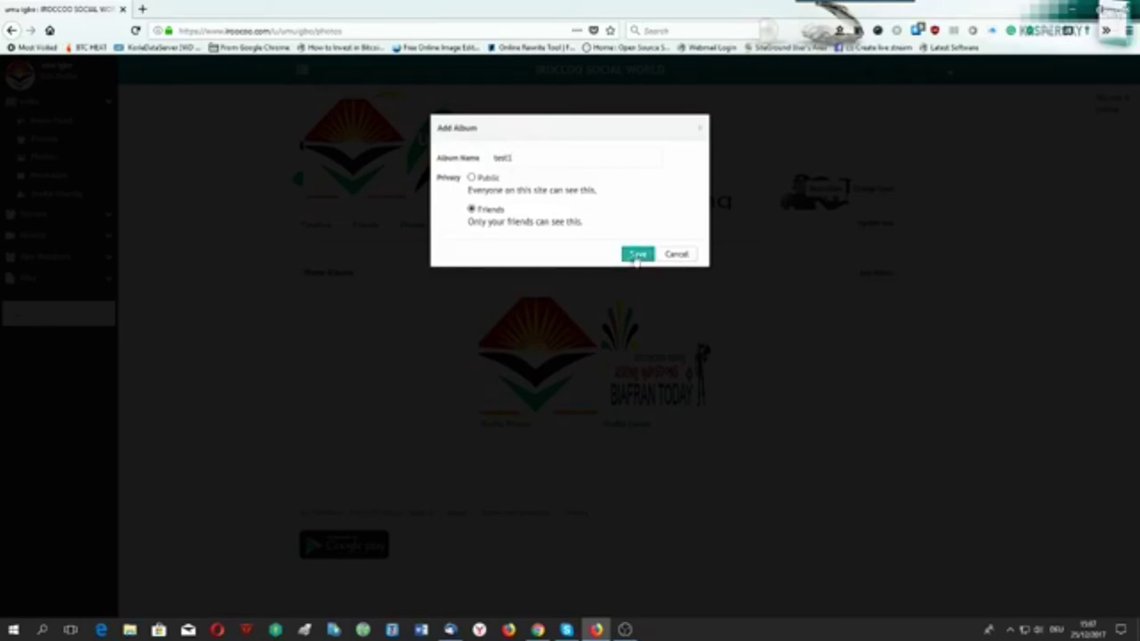
left_click(638, 254)
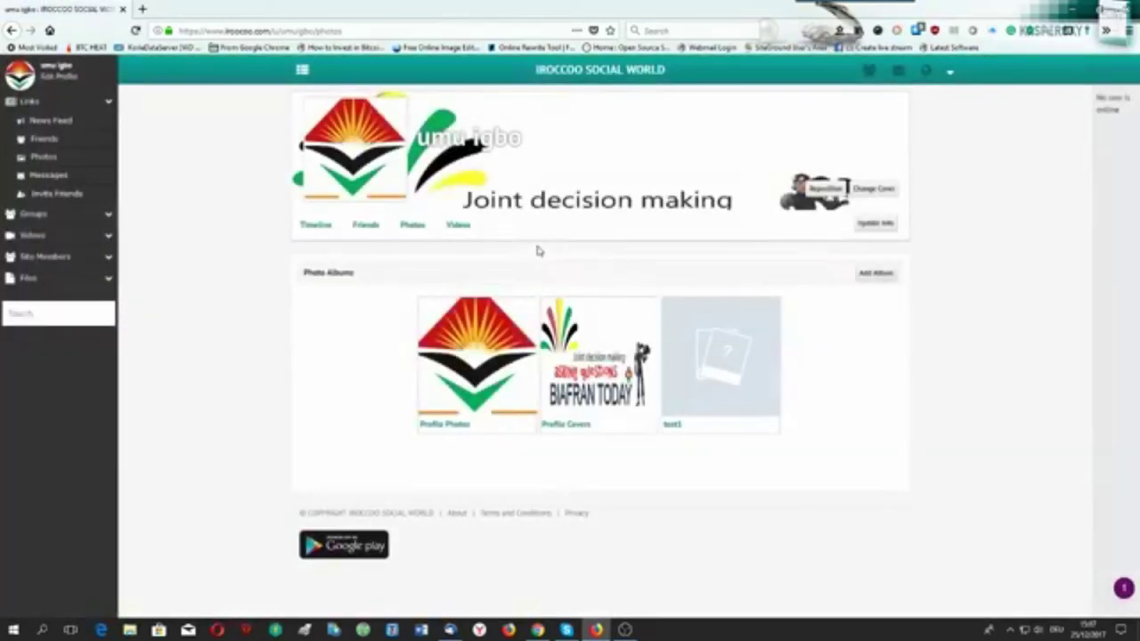
Upload facebook.png from Camera Roll into the test1 album.
left_click(715, 369)
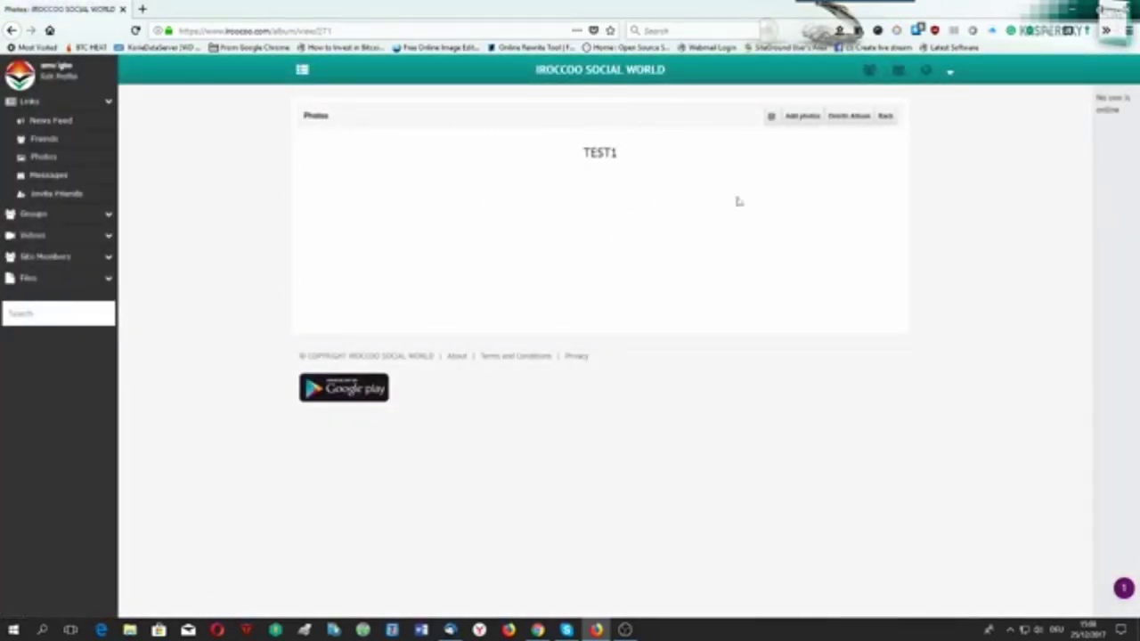
left_click(802, 118)
left_click(568, 198)
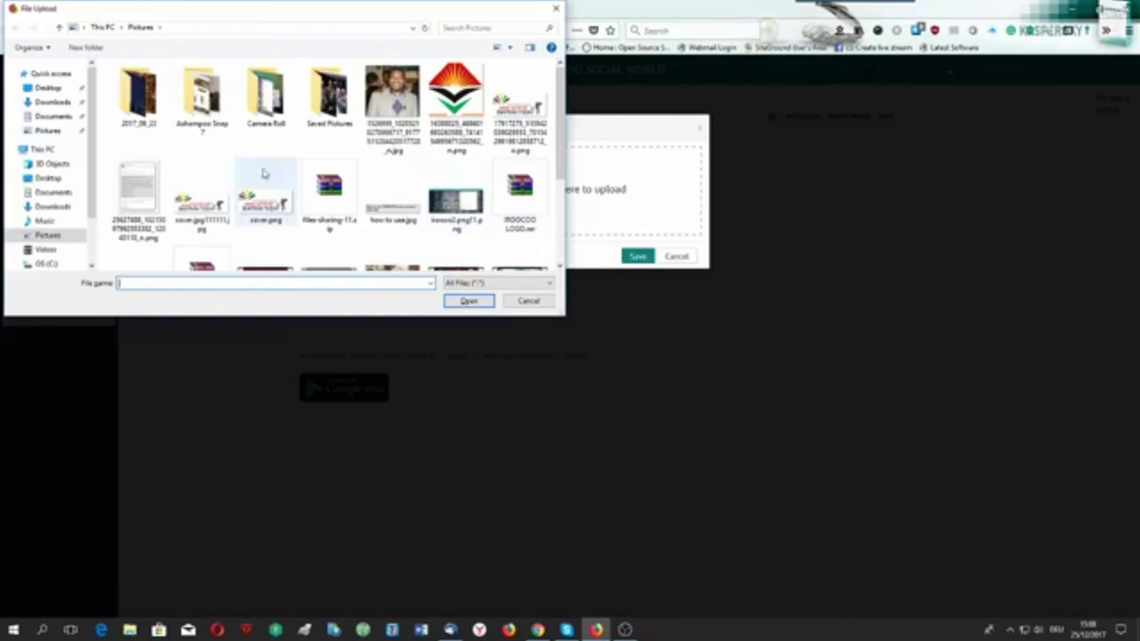
double_click(265, 94)
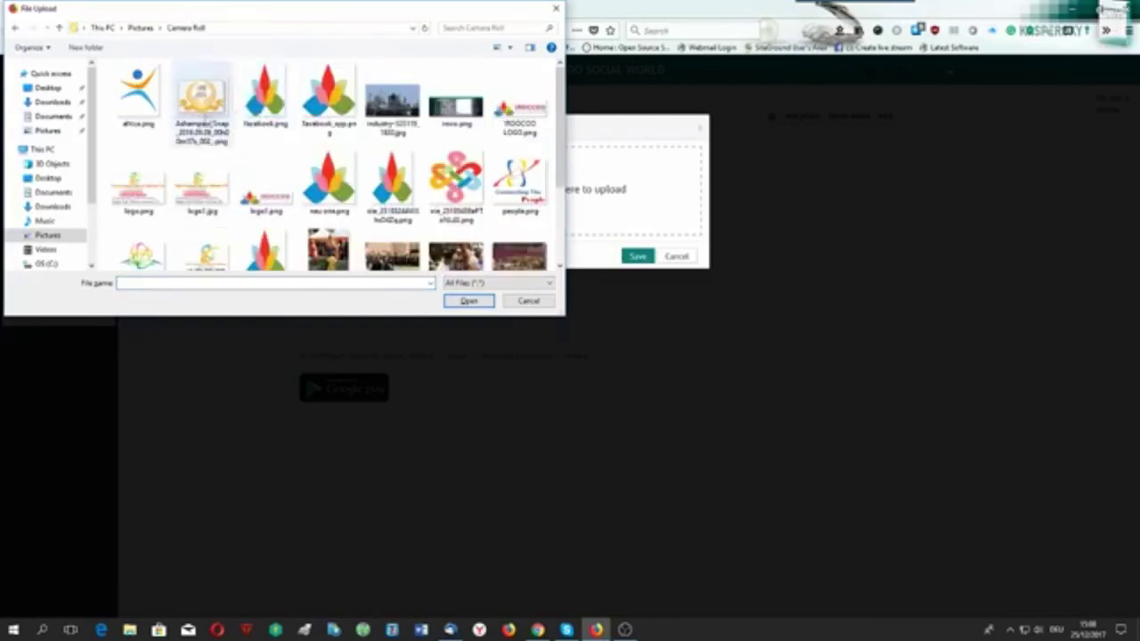
left_click(264, 96)
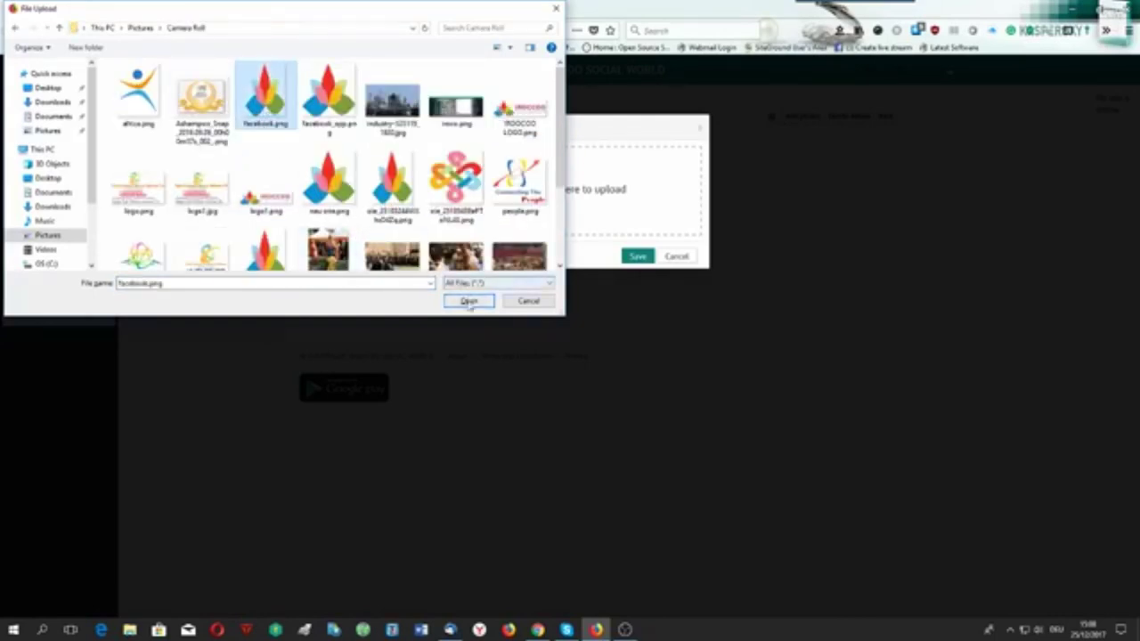
left_click(467, 301)
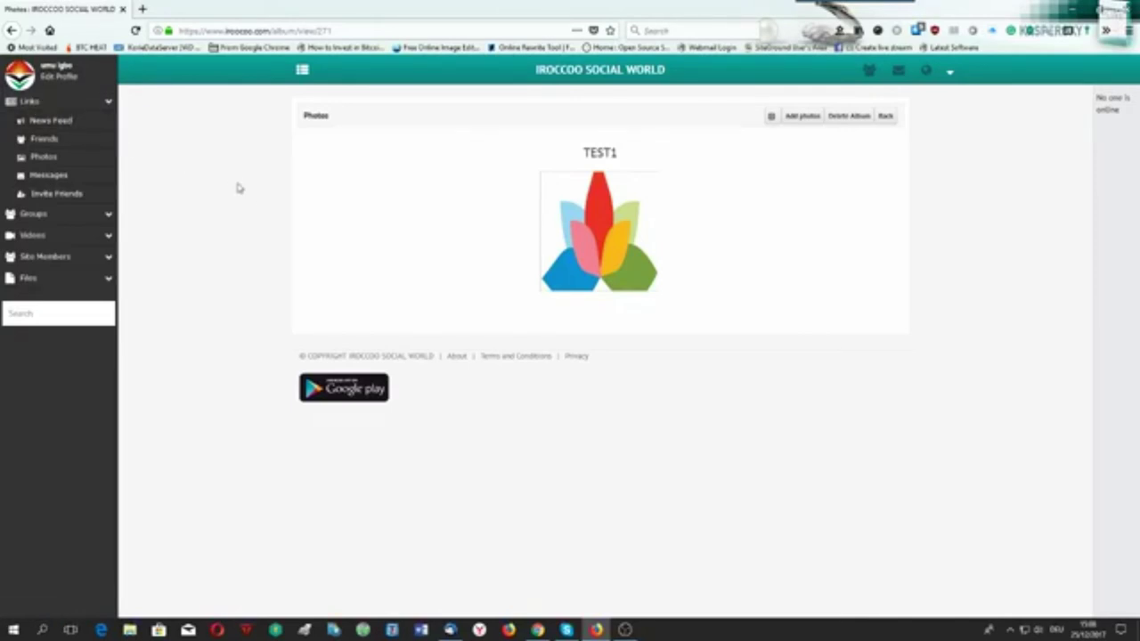
left_click(36, 122)
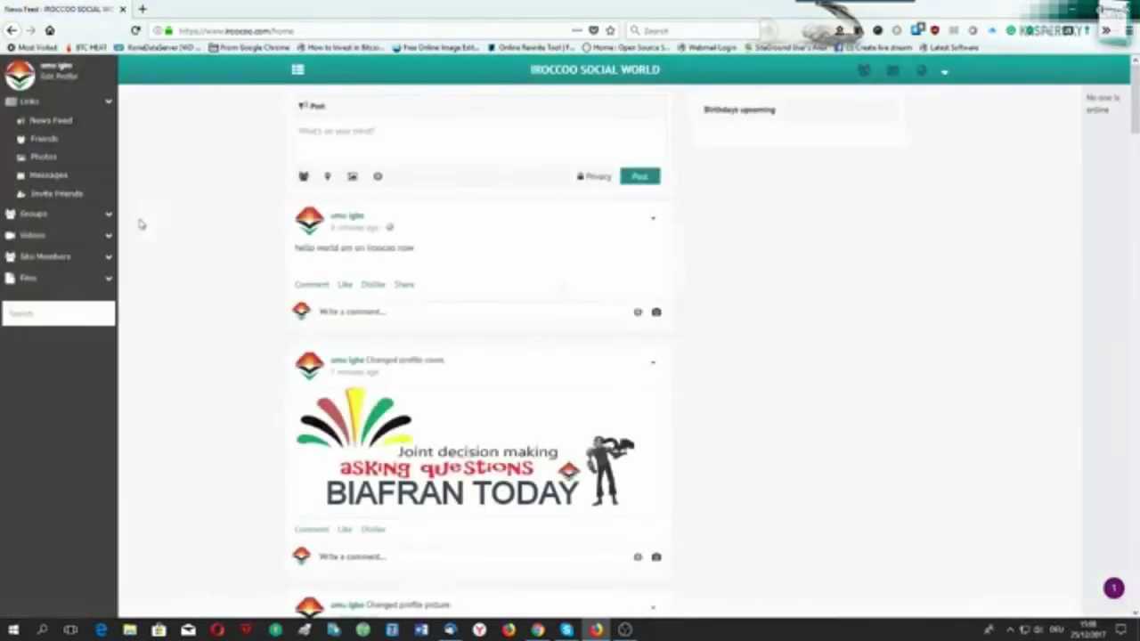
Scroll the news feed to review the 'hello world am on iroccoo now' post and cover update.
scroll(209, 286, "down", 10)
scroll(207, 291, "down", 8)
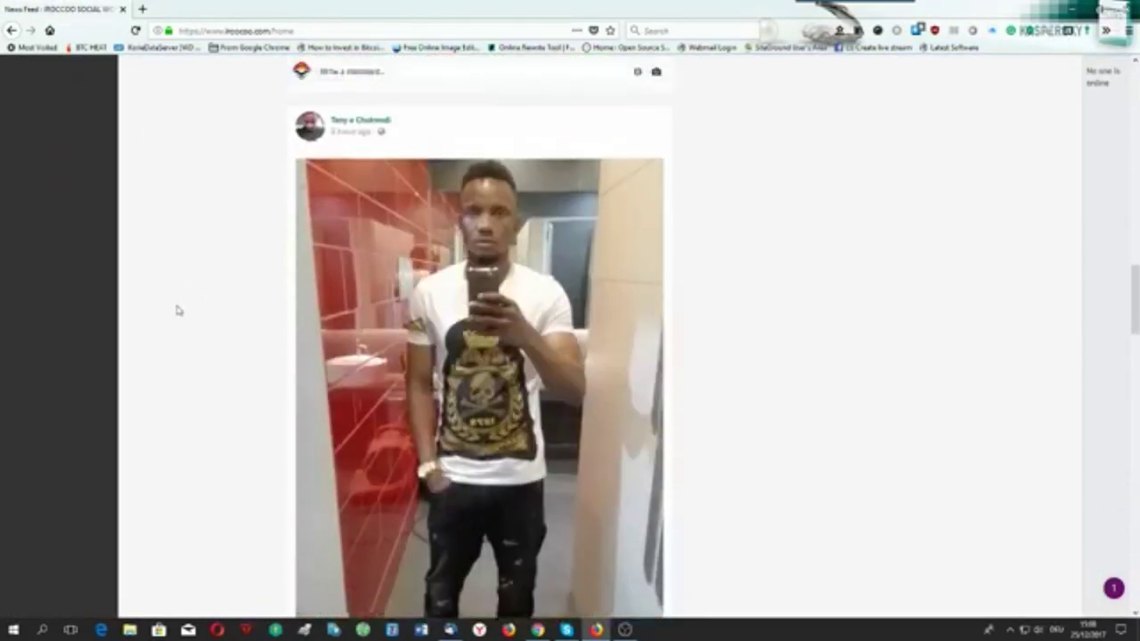
scroll(175, 308, "up", 14)
scroll(176, 308, "up", 4)
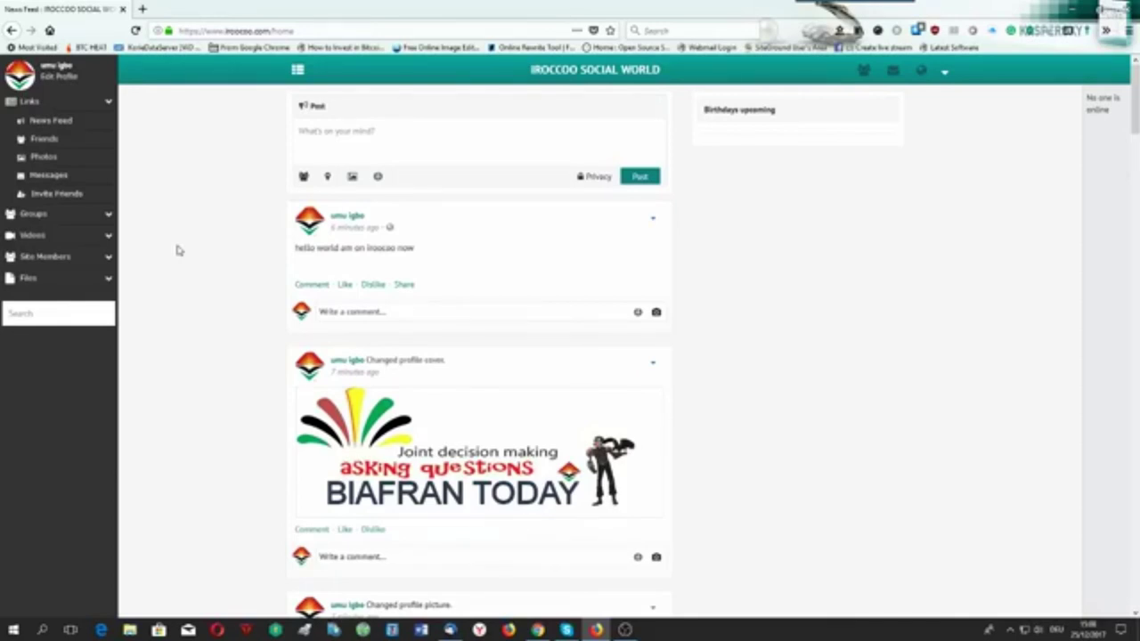
scroll(176, 251, "down", 20)
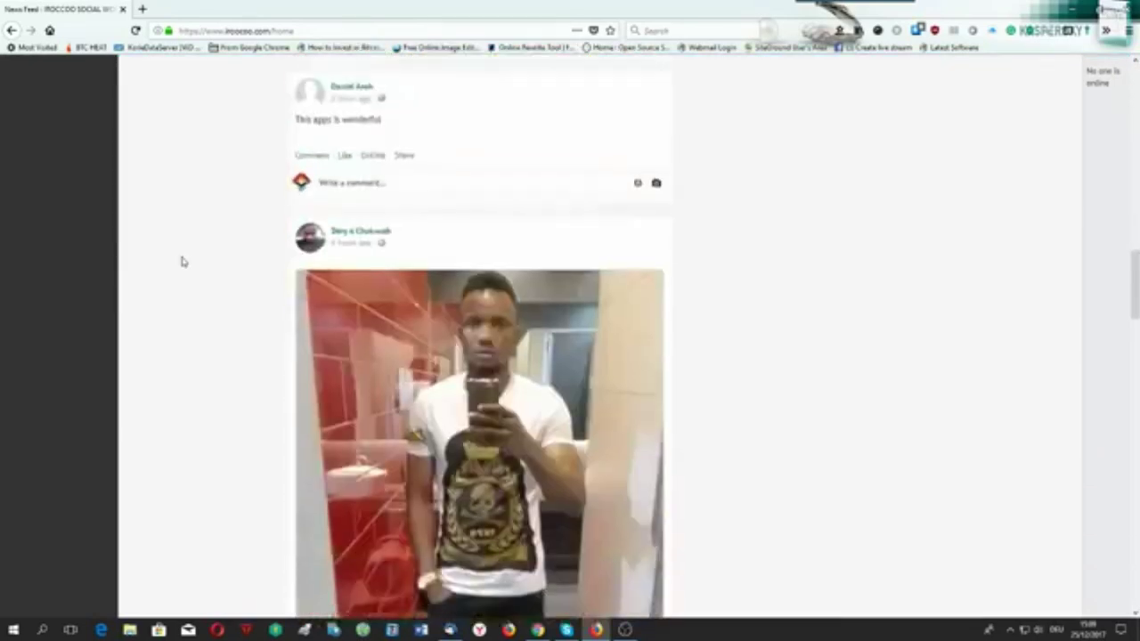
left_click_drag(1123, 441, 1125, 574)
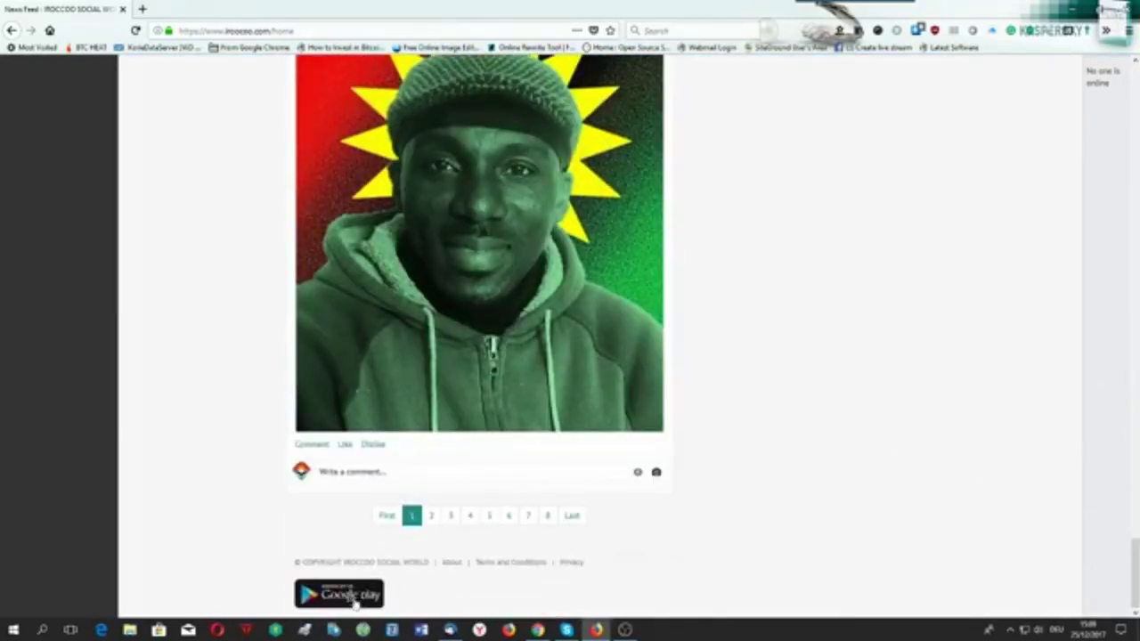
scroll(204, 512, "up", 15)
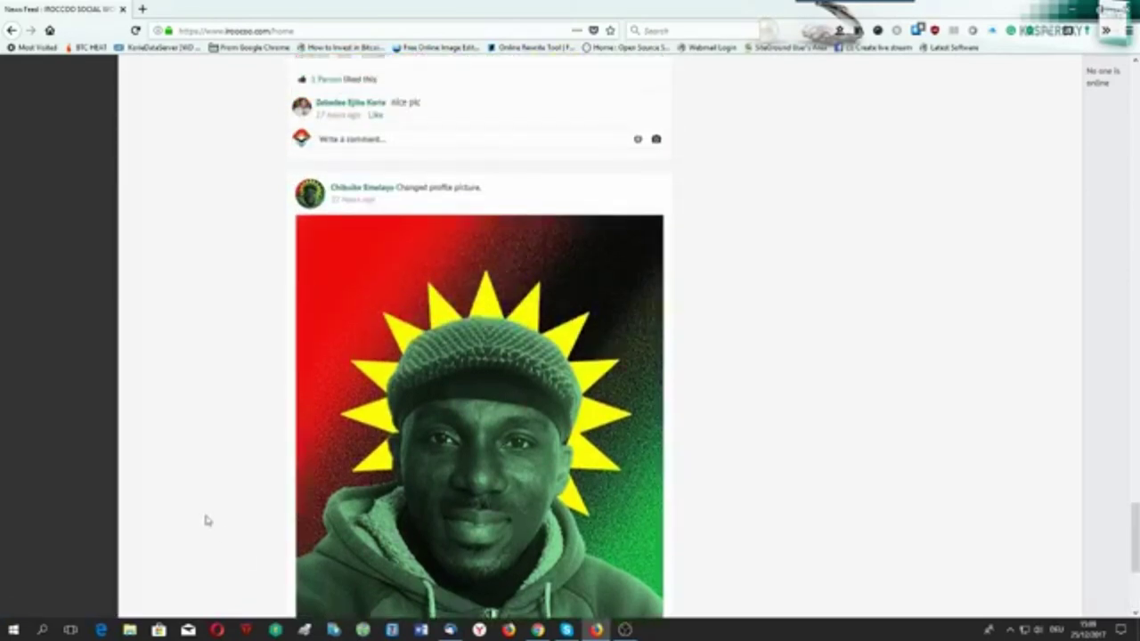
left_click(1134, 104)
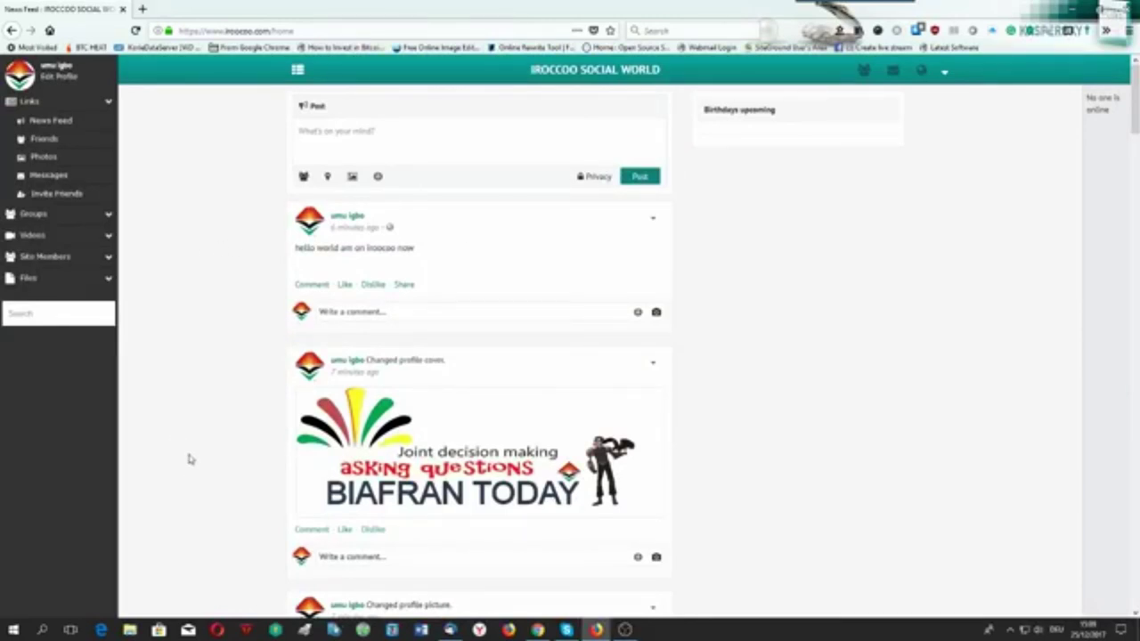
left_click_drag(269, 31, 224, 28)
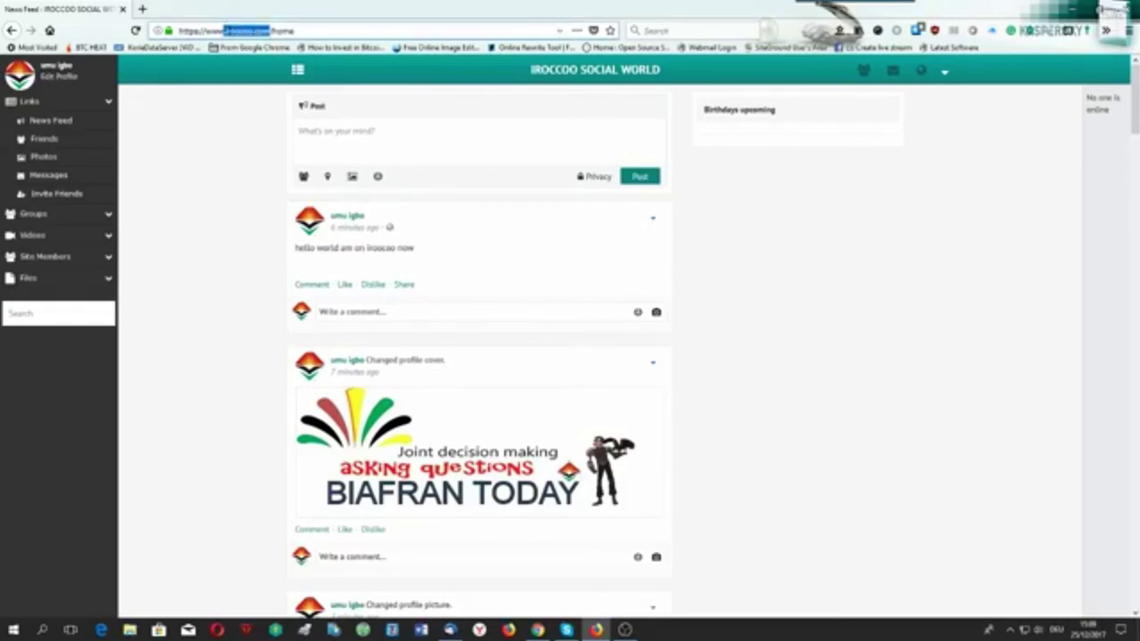
Search the members for 'g' and look over the results.
left_click(216, 159)
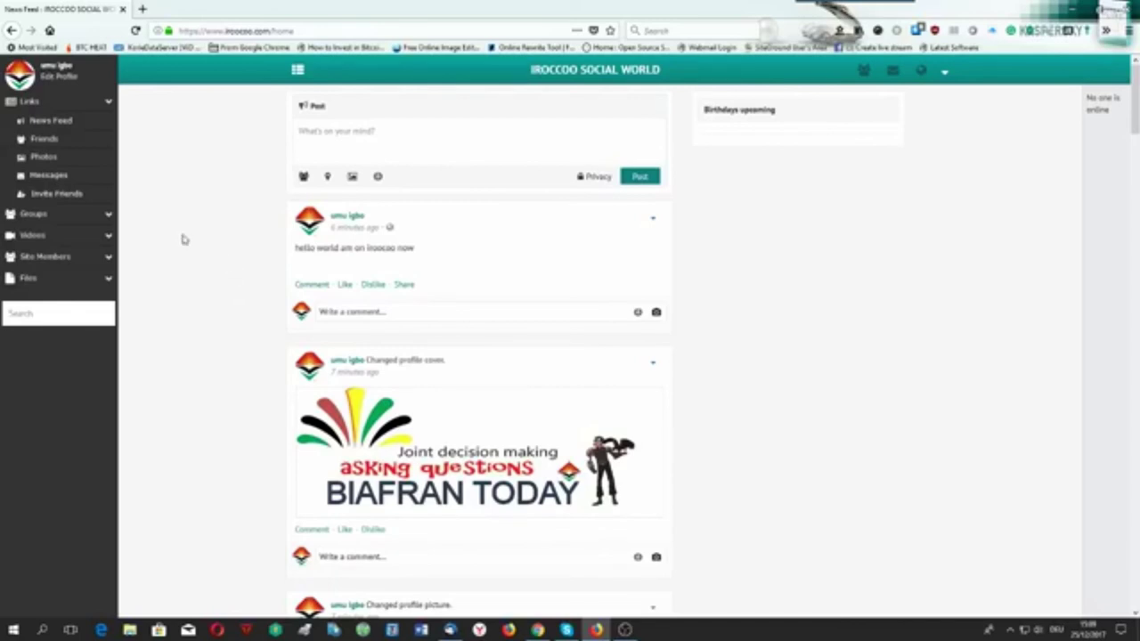
type("i")
key("BackSpace")
type("g")
key("Return")
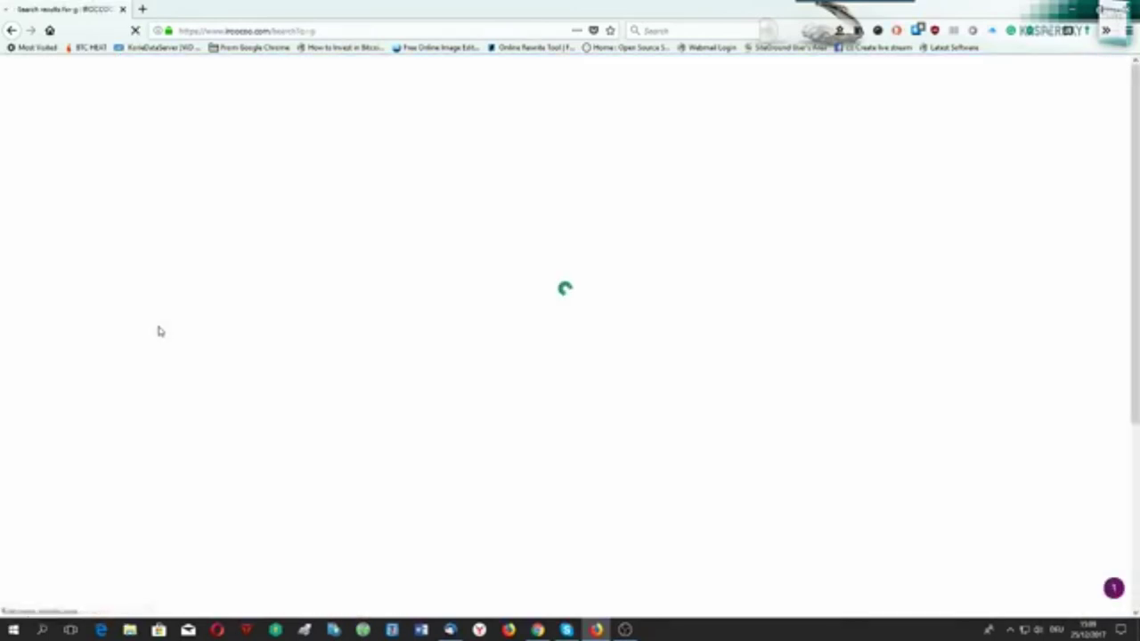
scroll(224, 334, "down", 5)
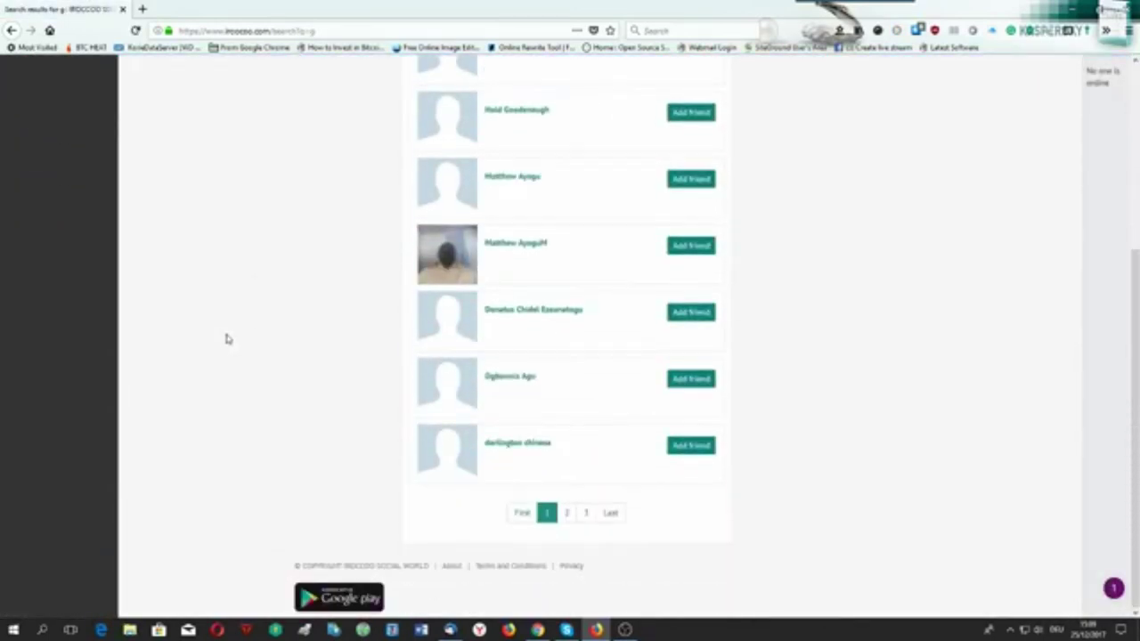
scroll(226, 338, "up", 4)
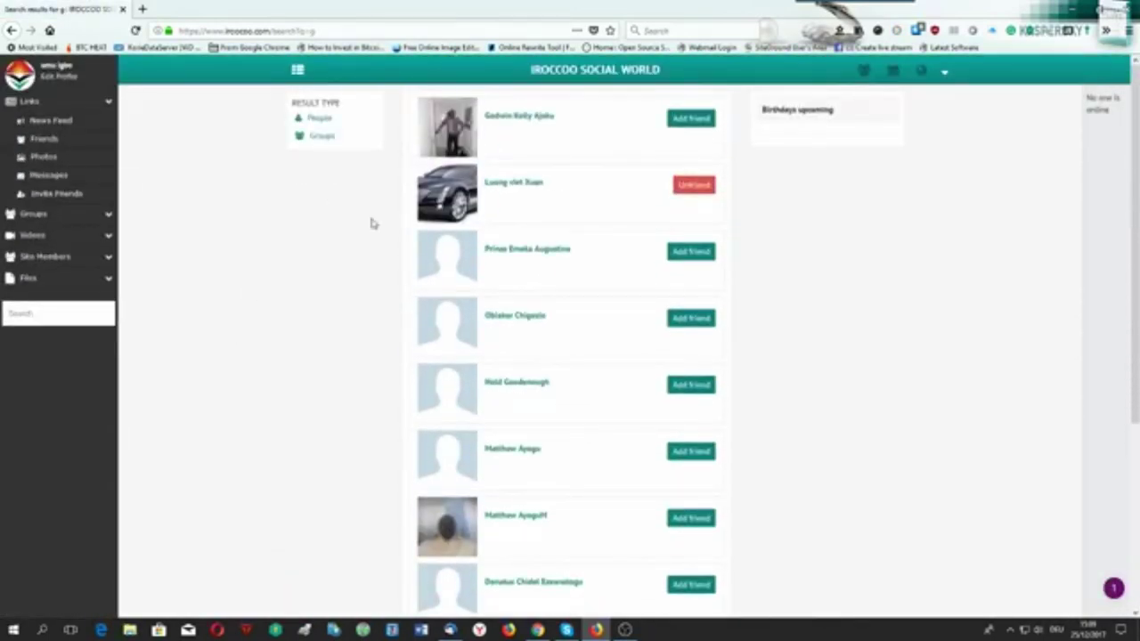
Run further member searches for 'a' and then 'r'.
left_click(59, 313)
type("a")
key("Return")
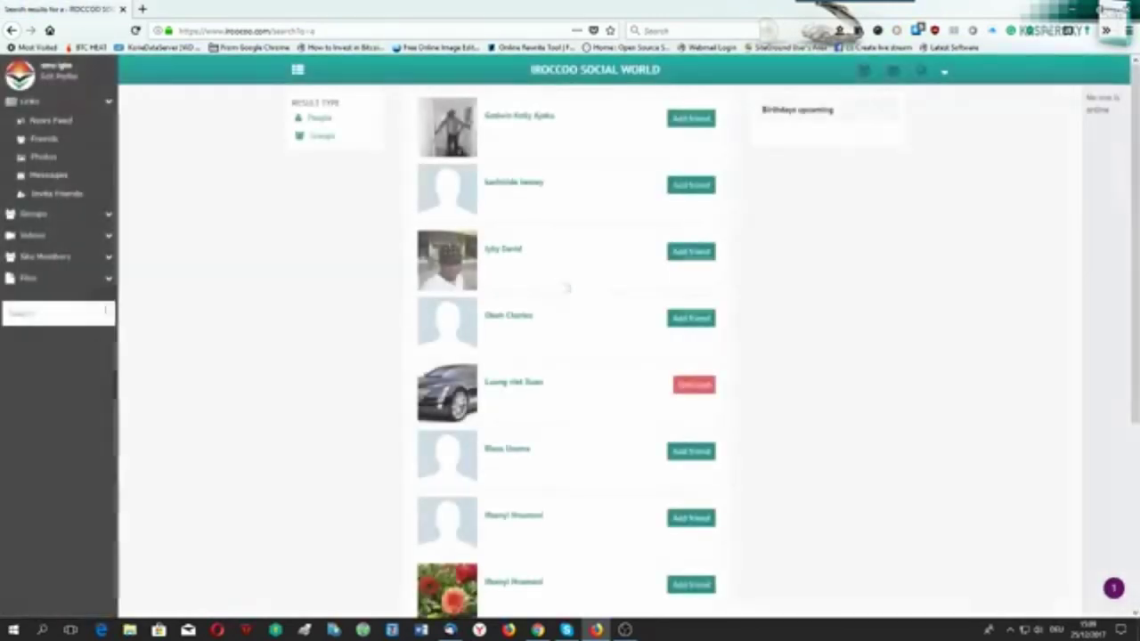
left_click(46, 316)
type("r")
key("Return")
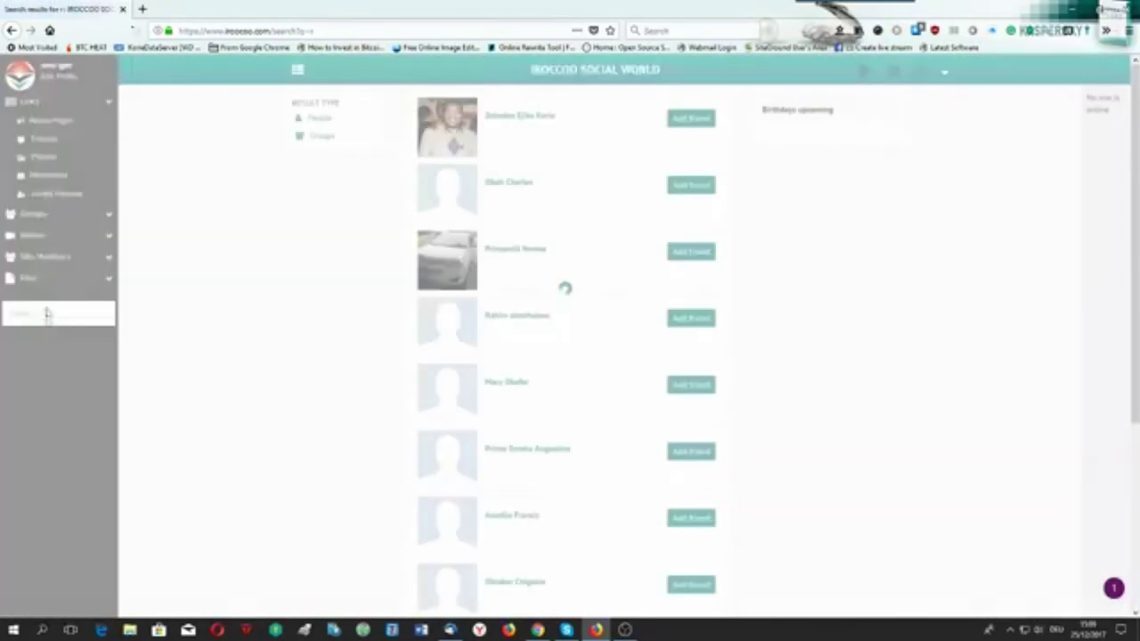
Open the administrator's profile from the results and play their 'merry christmas my people' video.
left_click(497, 117)
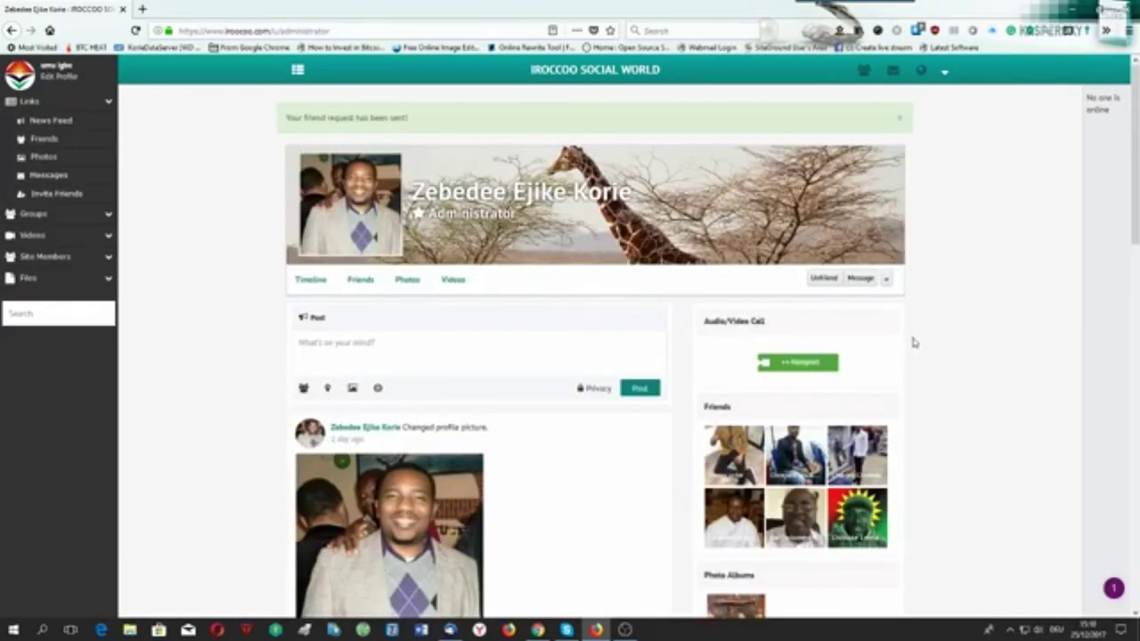
scroll(916, 305, "down", 5)
scroll(920, 309, "down", 1)
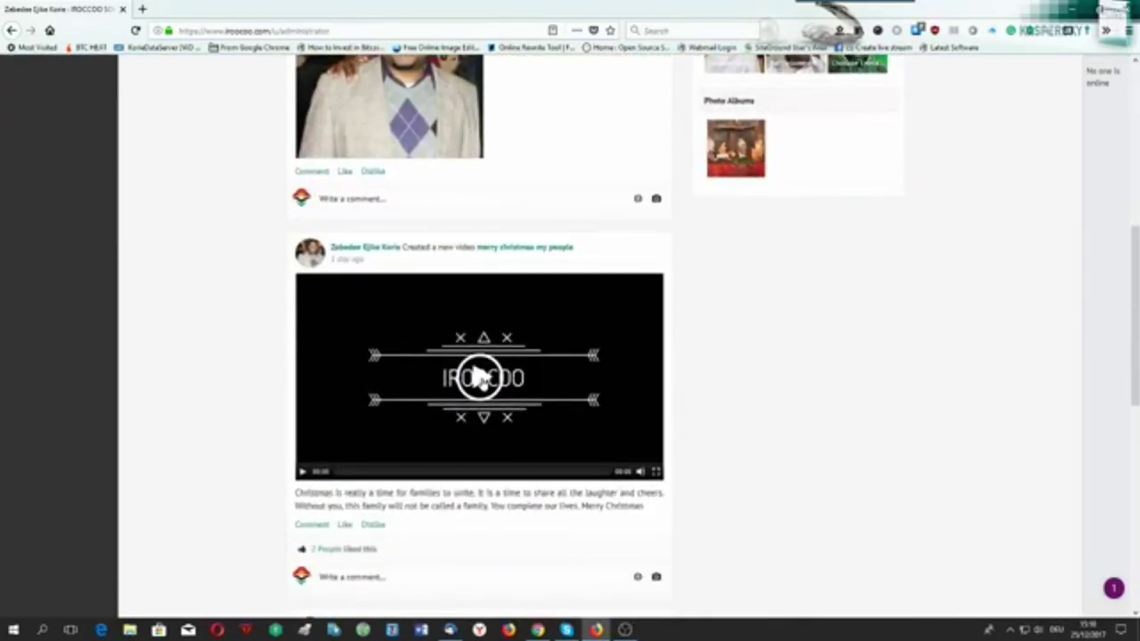
scroll(481, 379, "down", 1)
left_click(481, 325)
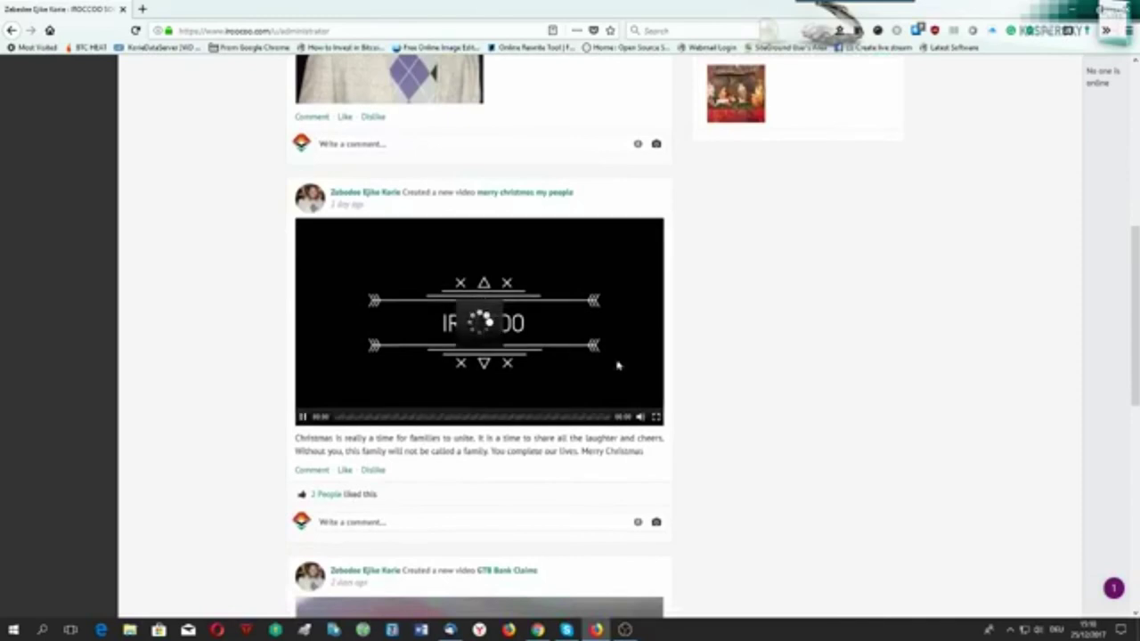